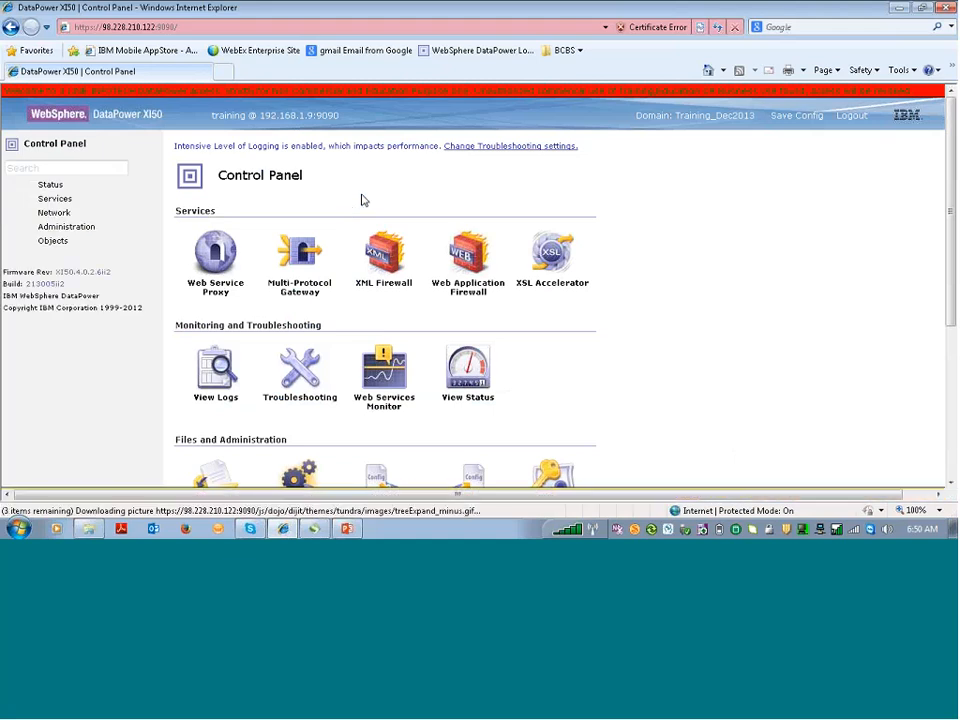
Filter the navigation tree on 'crypto' and open the Crypto Tools page
{"action": "left_click", "coordinate": [107, 167]}
{"action": "type", "text": "crypto"}
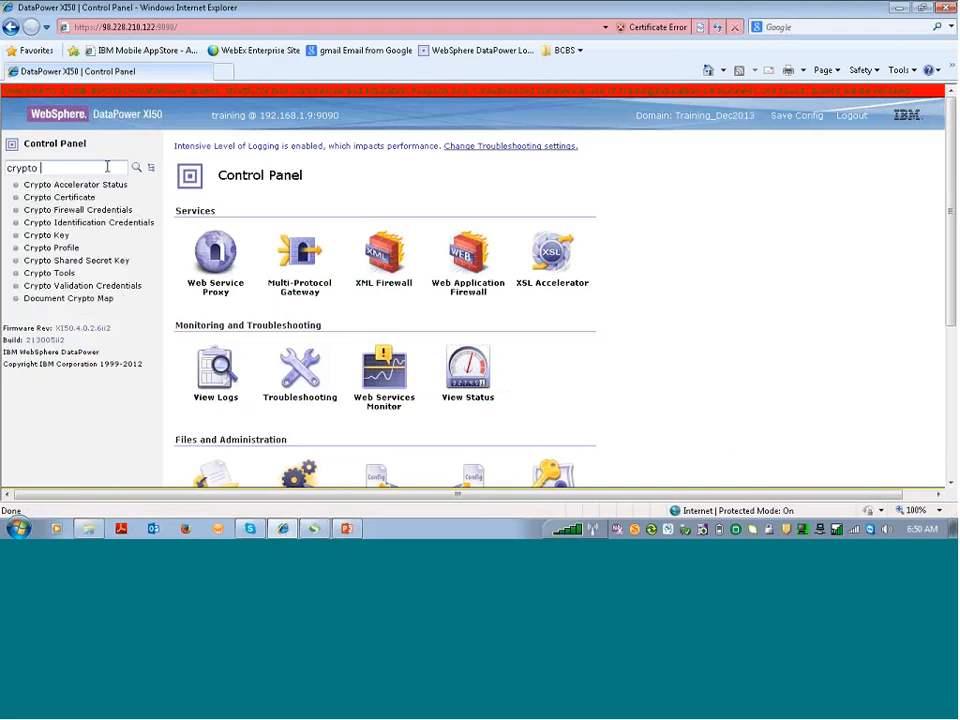
{"action": "left_click", "coordinate": [71, 271]}
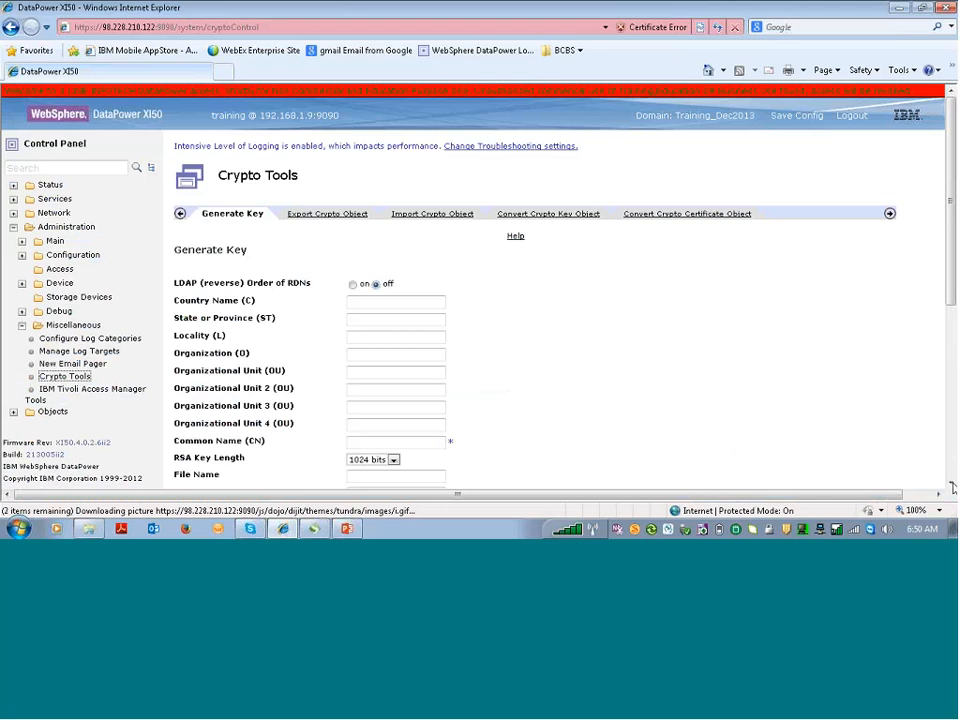
Enter Country US, State US and Locality Chicago on the Generate Key form
{"action": "left_click", "coordinate": [951, 484]}
{"action": "left_click", "coordinate": [951, 484]}
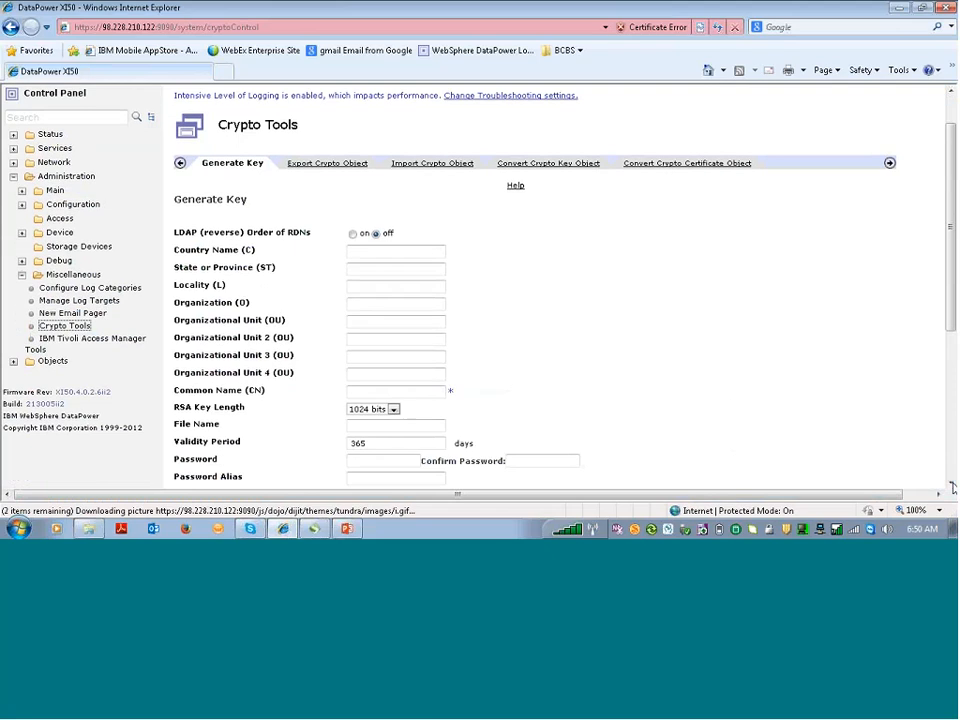
{"action": "left_click", "coordinate": [387, 255]}
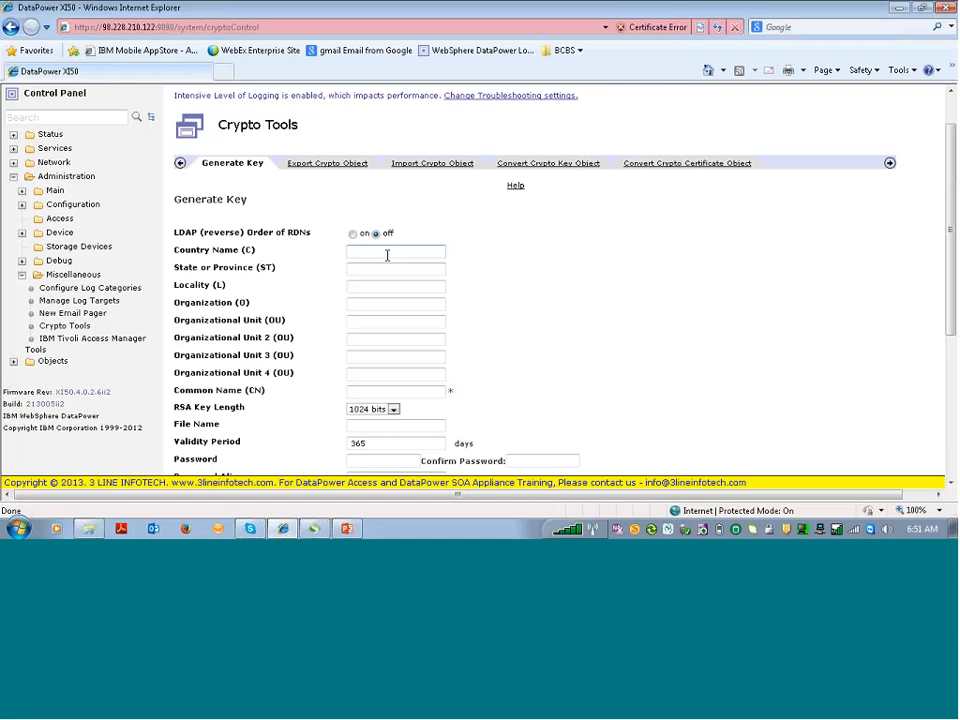
{"action": "type", "text": "US"}
{"action": "left_click", "coordinate": [366, 272]}
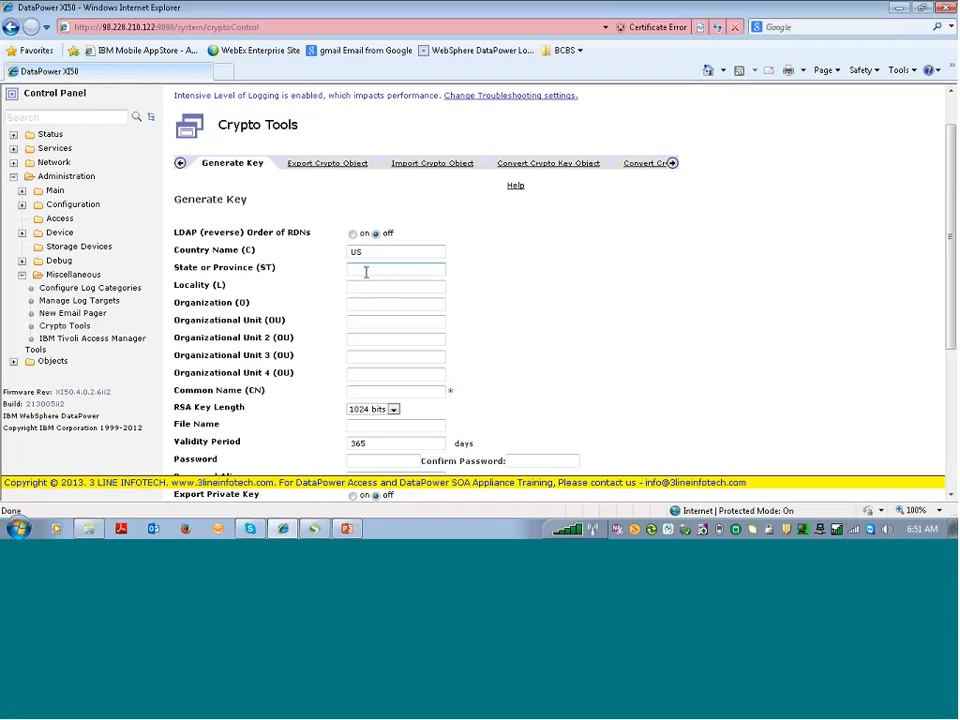
{"action": "type", "text": "US"}
{"action": "left_click", "coordinate": [369, 285]}
{"action": "type", "text": "Chi"}
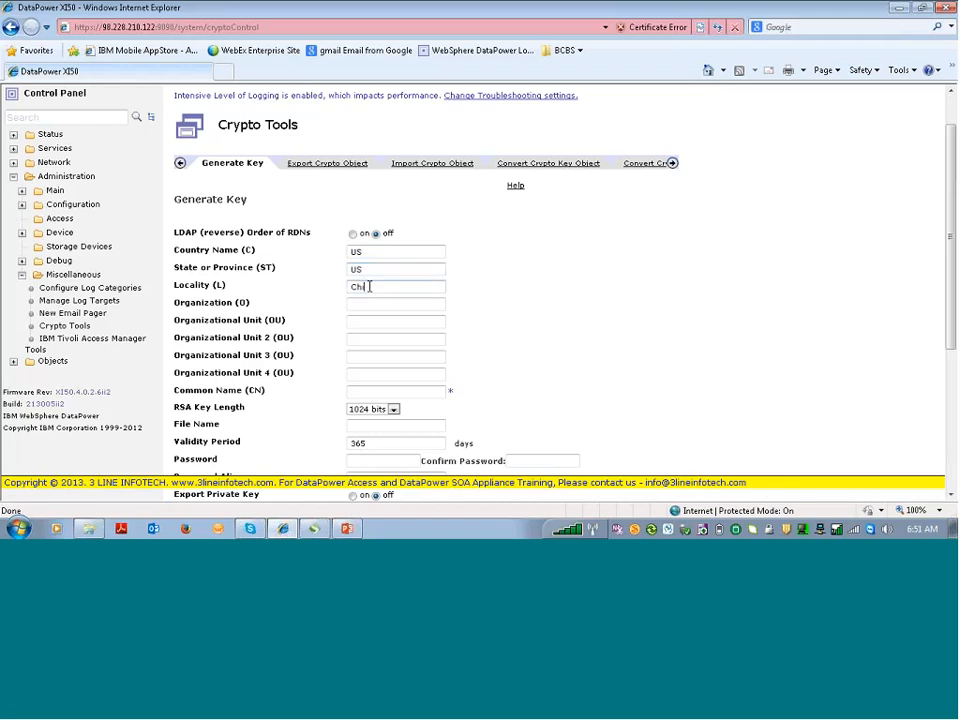
{"action": "type", "text": "cago"}
Enter Organization 3Lineinfotech and Common Name Demo
{"action": "left_click", "coordinate": [388, 304]}
{"action": "type", "text": "3Linein"}
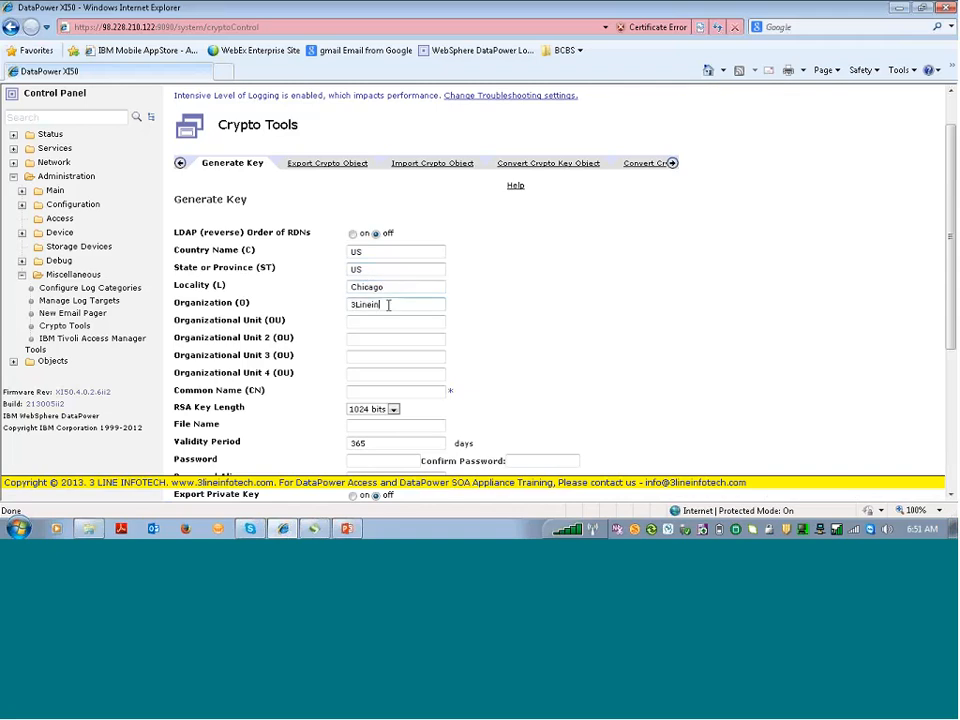
{"action": "type", "text": "fotech"}
{"action": "left_click", "coordinate": [392, 393]}
{"action": "type", "text": "Demo"}
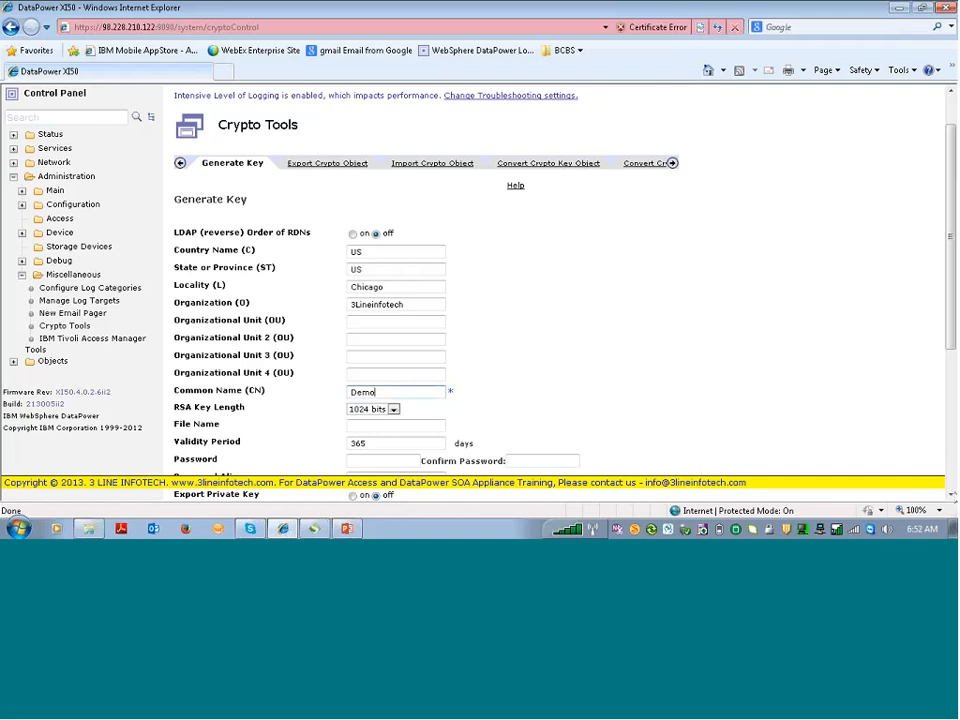
{"action": "scroll", "coordinate": [560, 300], "scroll_direction": "down", "scroll_amount": 1}
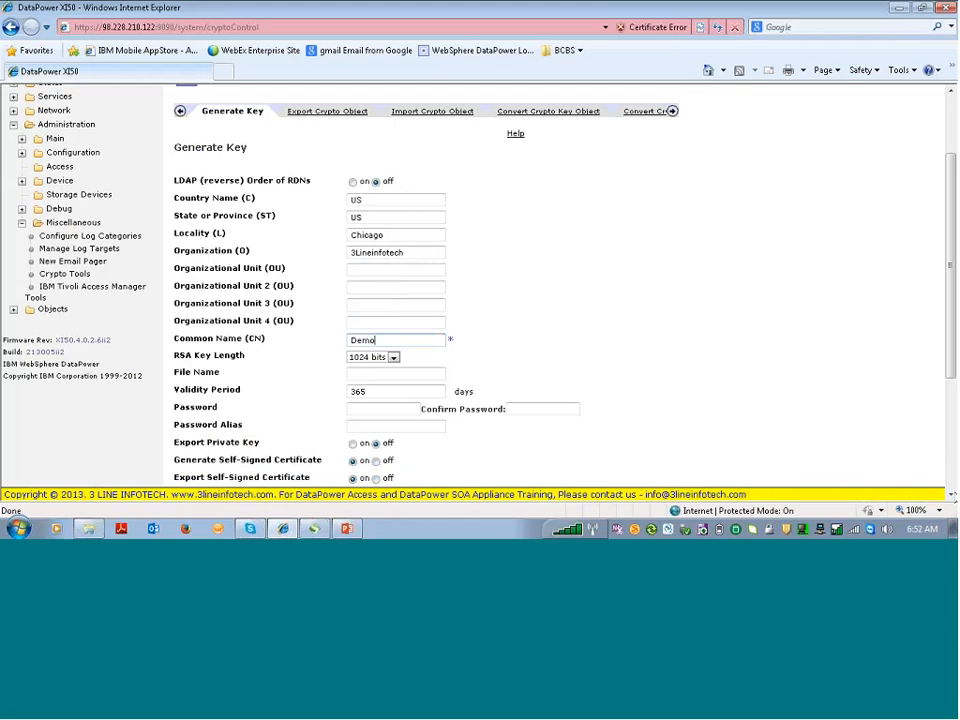
Keep the 365-day validity and empty passwords, and submit the Demo key generation
{"action": "scroll", "coordinate": [810, 448], "scroll_direction": "down", "scroll_amount": 2}
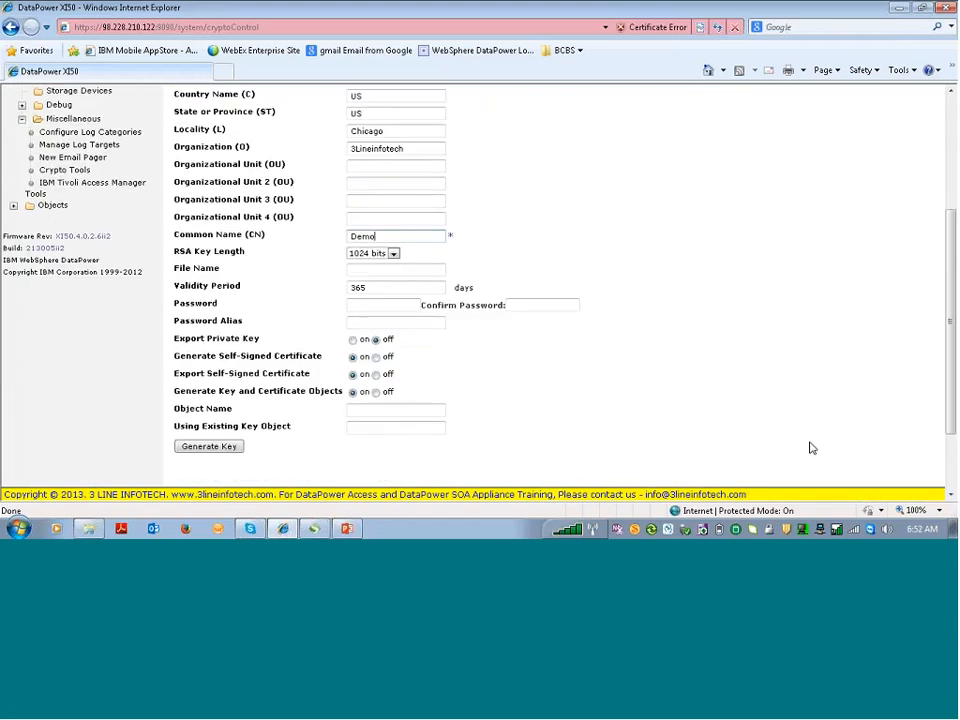
{"action": "double_click", "coordinate": [361, 288]}
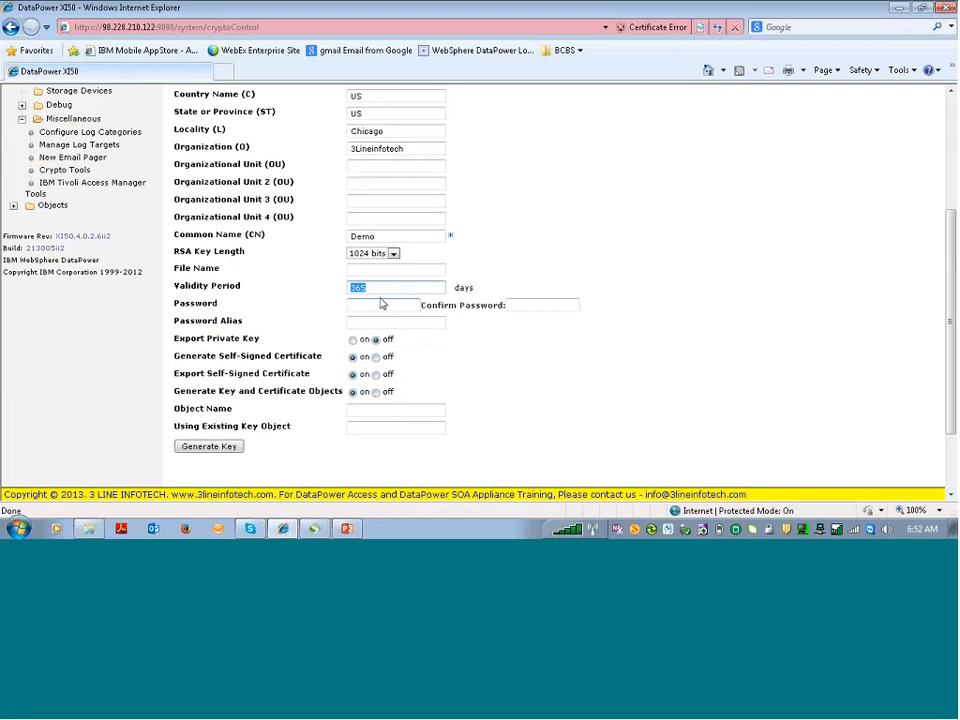
{"action": "left_click", "coordinate": [376, 304]}
{"action": "left_click", "coordinate": [550, 306]}
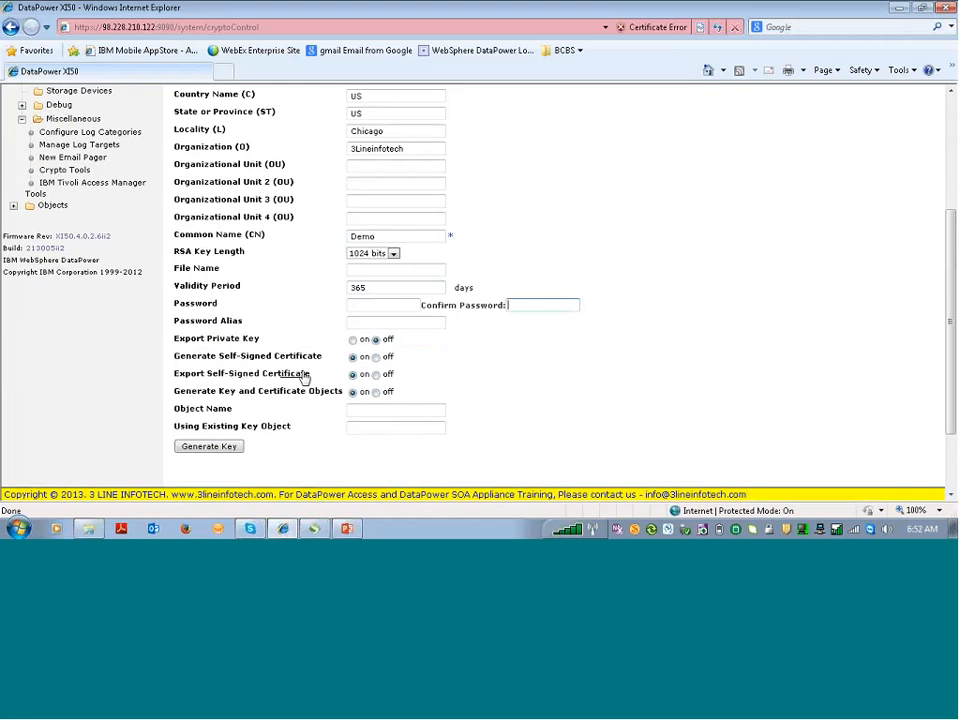
{"action": "left_click", "coordinate": [240, 449]}
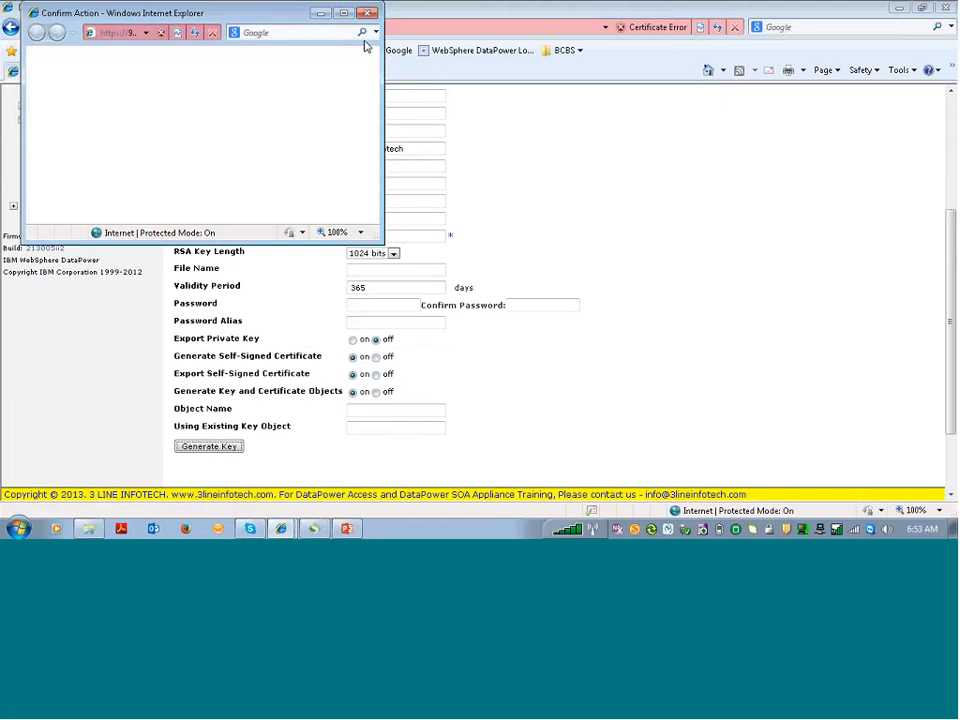
Maximize the confirmation window, confirm the Demo key generation, and close the results
{"action": "left_click", "coordinate": [349, 15]}
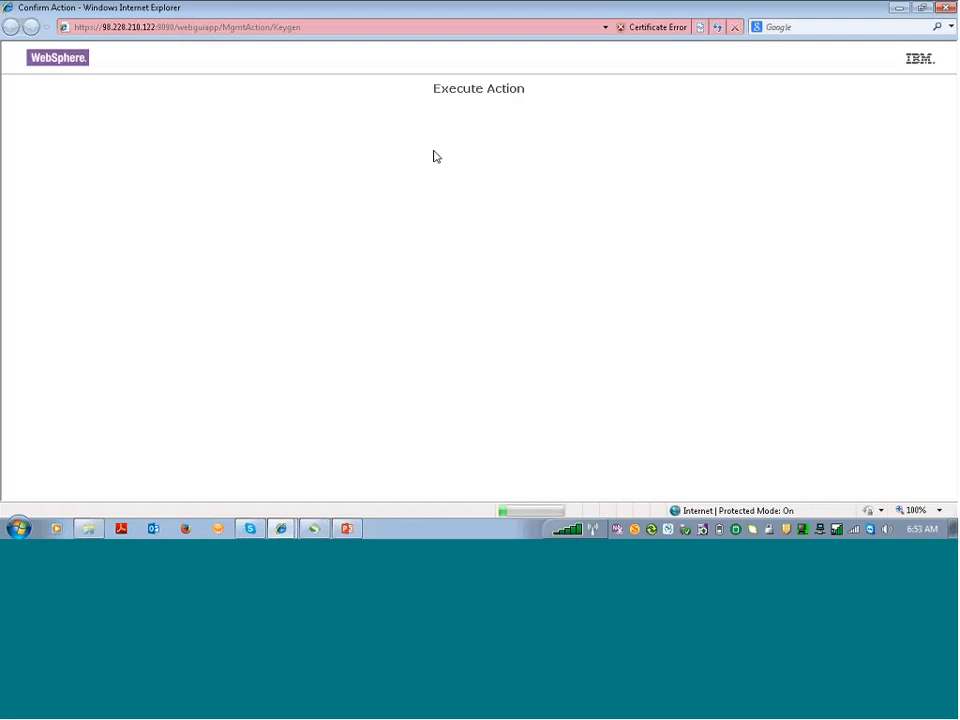
{"action": "left_click", "coordinate": [57, 135]}
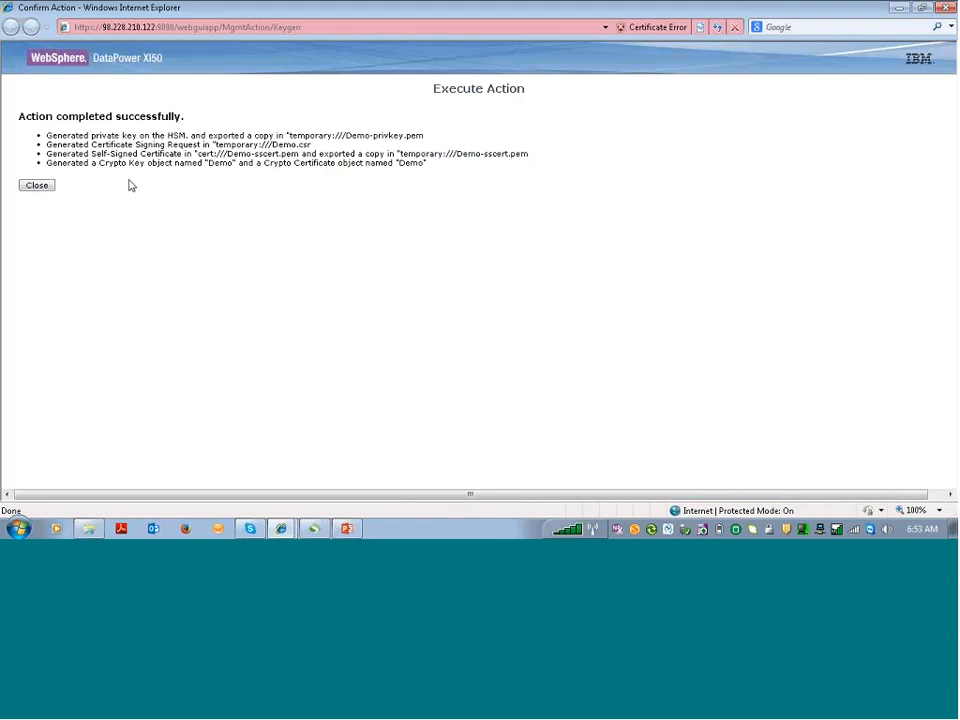
{"action": "left_click", "coordinate": [46, 194]}
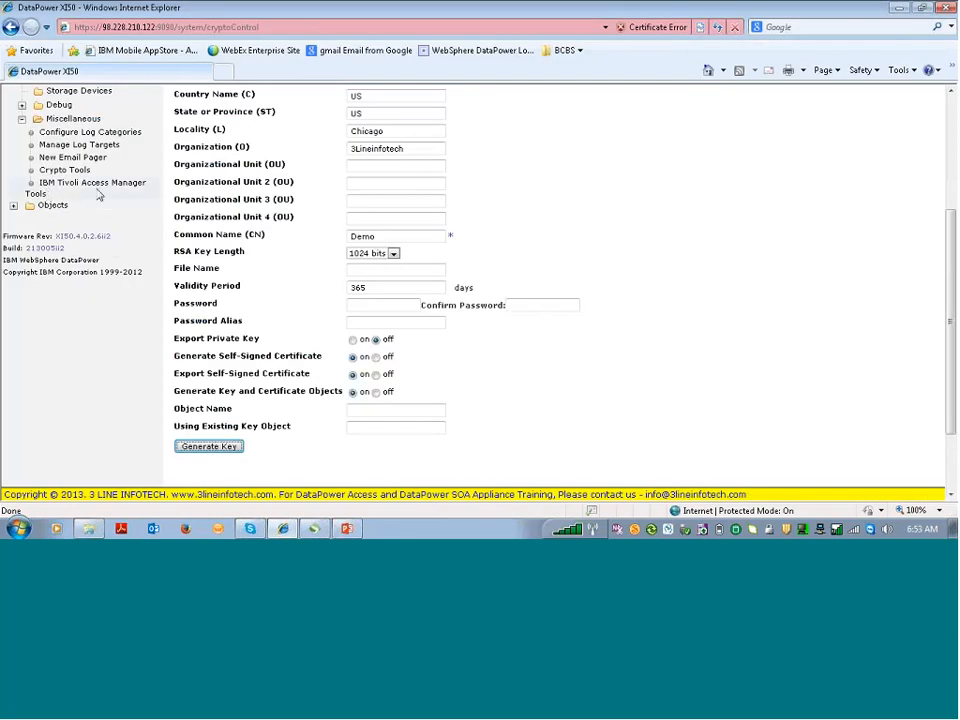
Open File Management in a new browser tab and proceed past the certificate warning
{"action": "scroll", "coordinate": [72, 170], "scroll_direction": "up", "scroll_amount": 3}
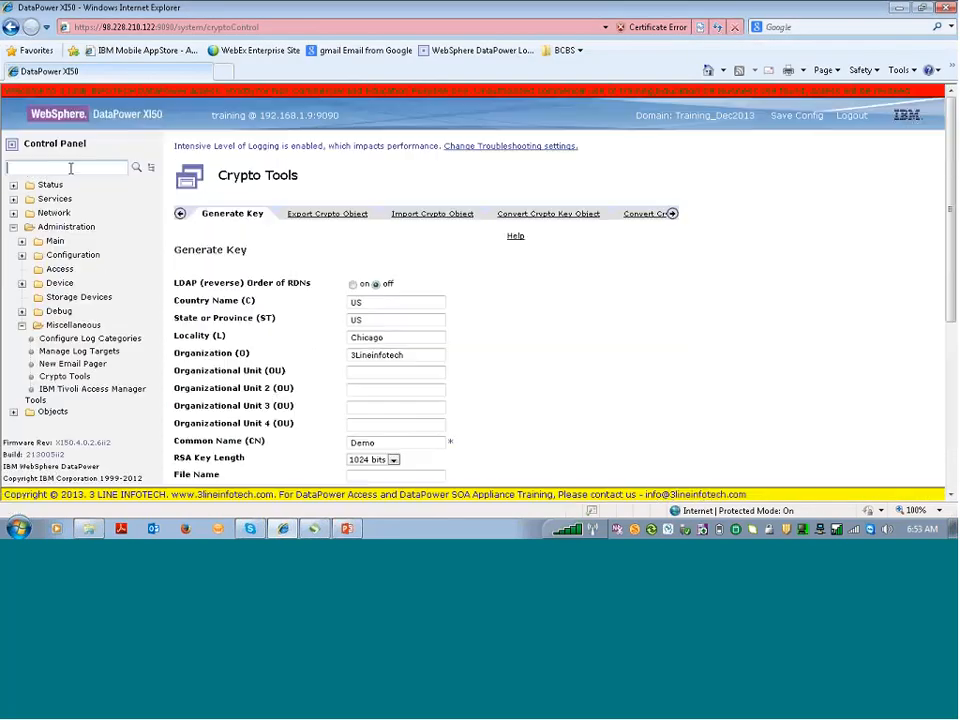
{"action": "left_click", "coordinate": [71, 166]}
{"action": "type", "text": "file"}
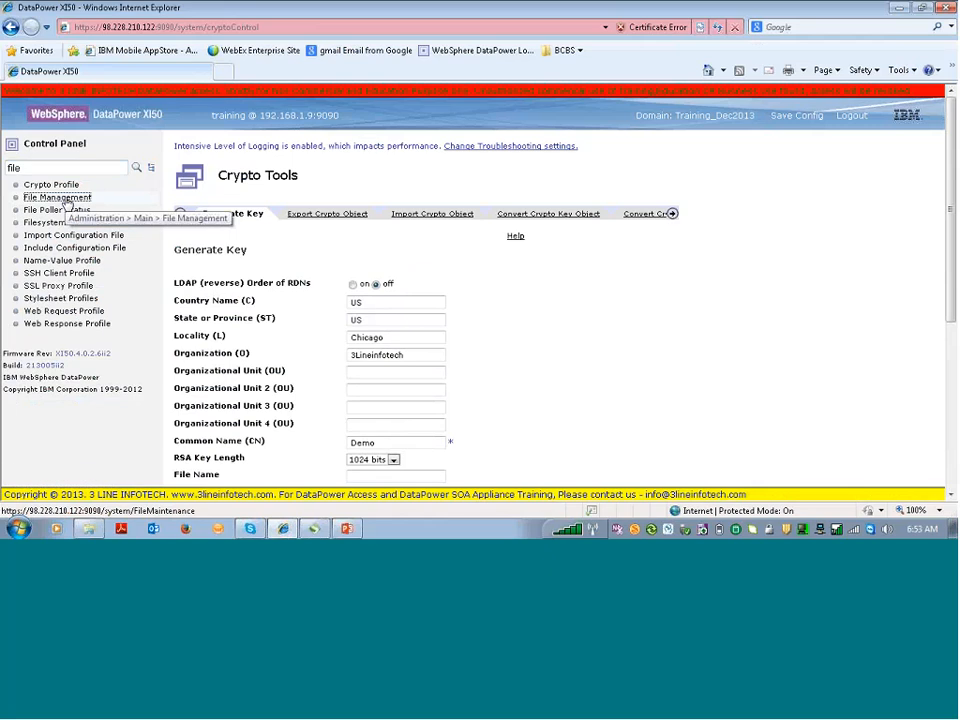
{"action": "right_click", "coordinate": [66, 200]}
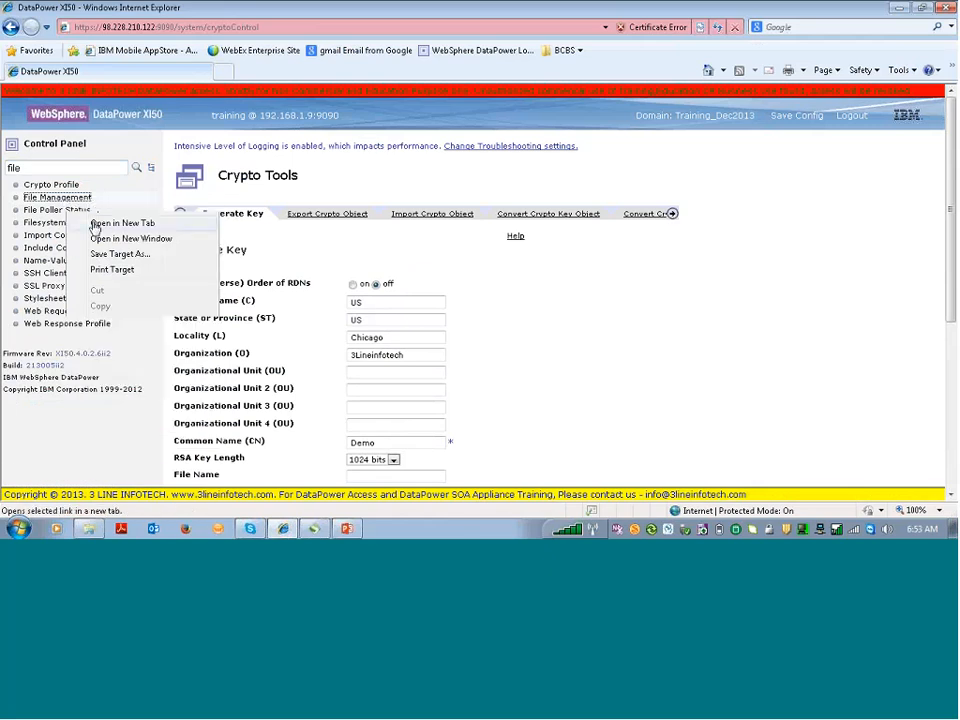
{"action": "left_click", "coordinate": [96, 224]}
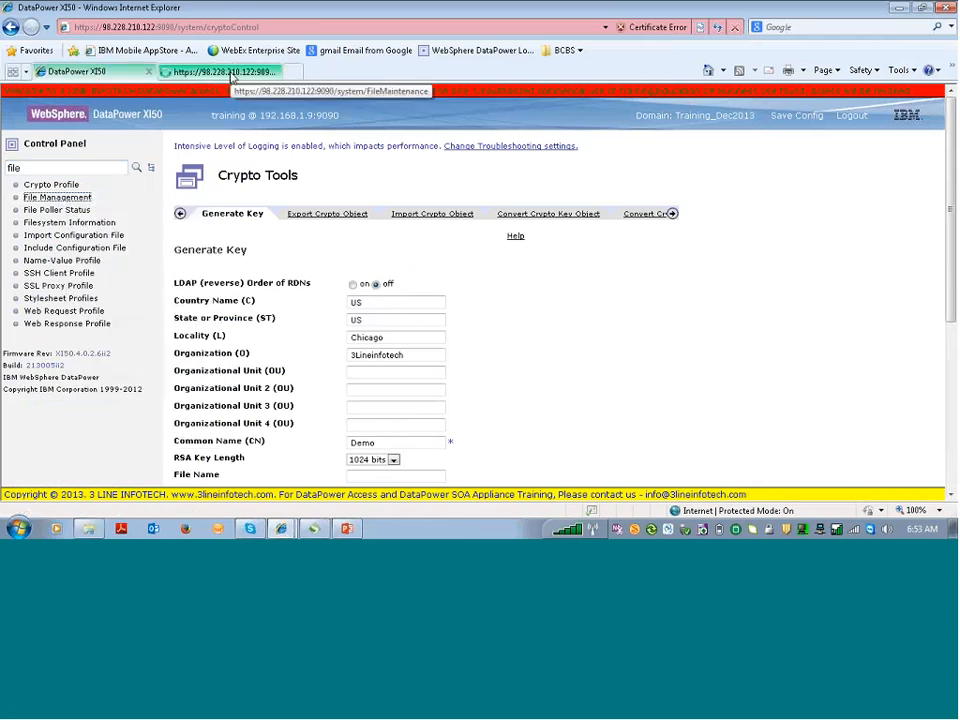
{"action": "left_click", "coordinate": [226, 72]}
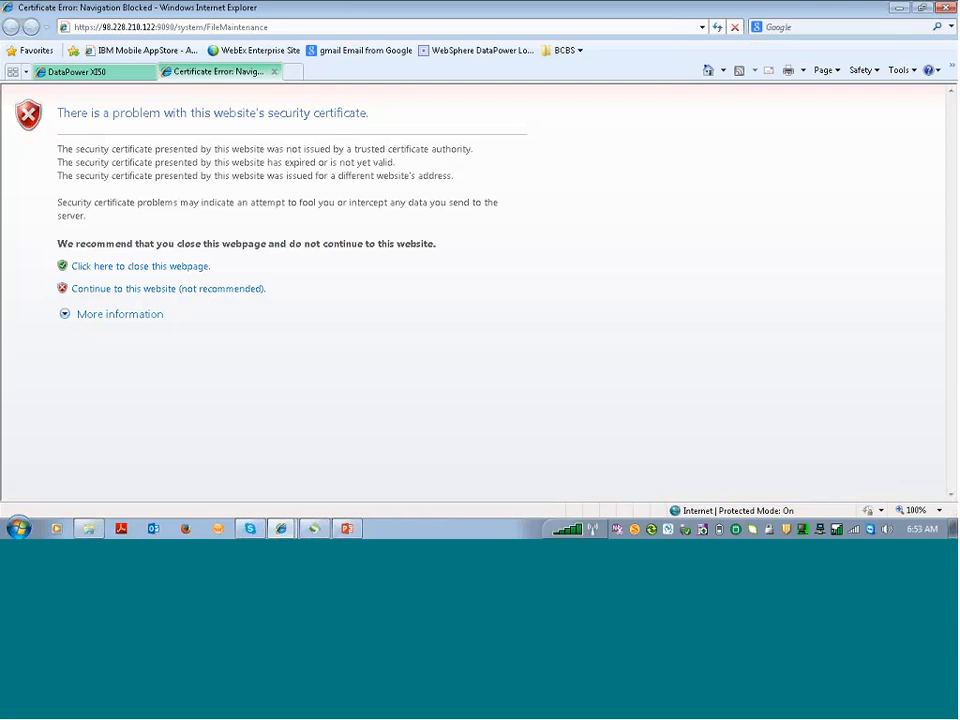
{"action": "left_click", "coordinate": [221, 289]}
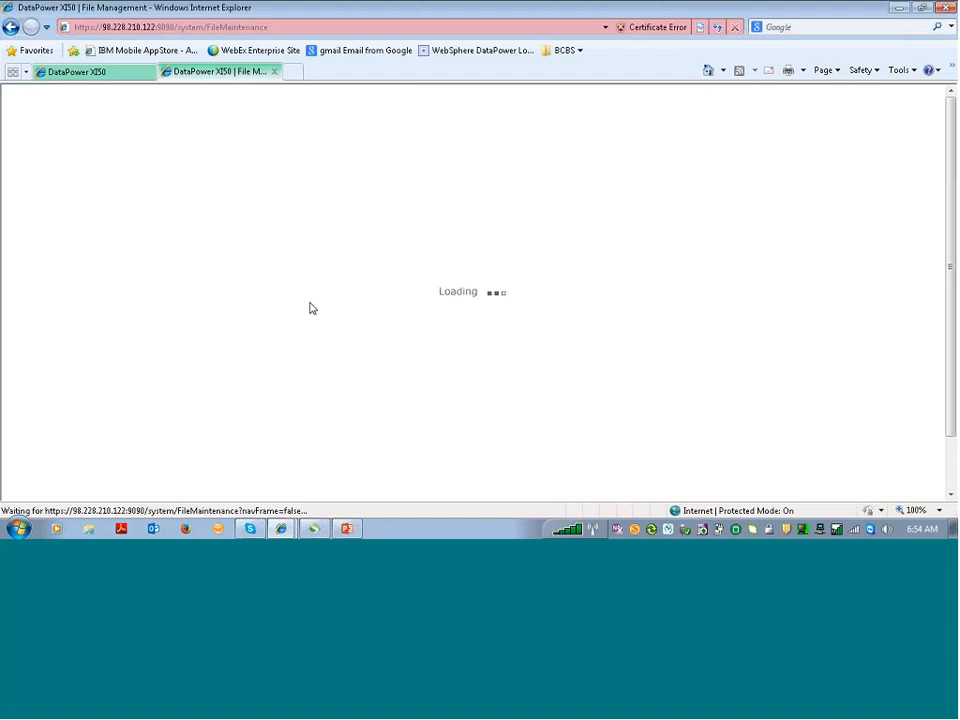
Expand the cert: folder to show Demo-privkey.pem and Demo-sscert.pem, leaving both unchecked
{"action": "key", "text": "XF86MonBrightnessUp"}
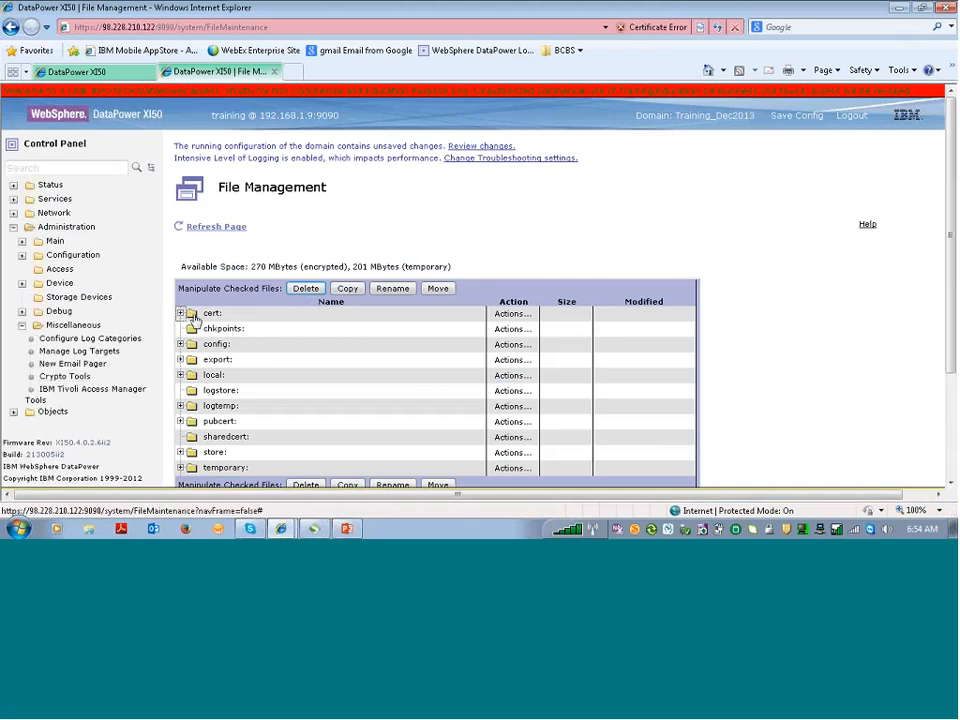
{"action": "left_click", "coordinate": [210, 321]}
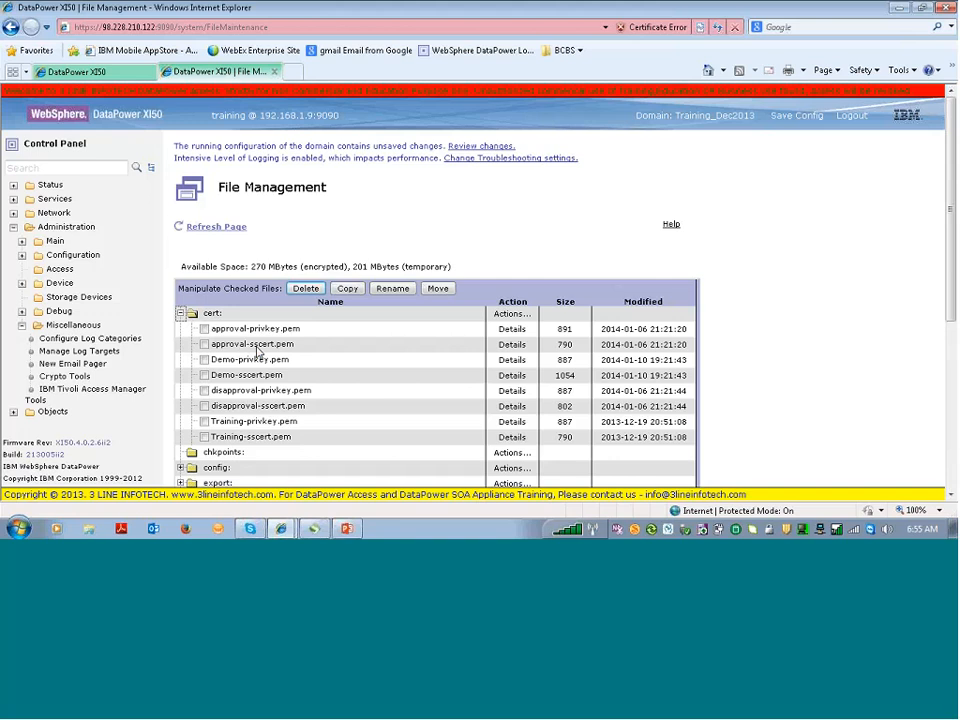
{"action": "scroll", "coordinate": [258, 352], "scroll_direction": "down", "scroll_amount": 1}
{"action": "scroll", "coordinate": [258, 352], "scroll_direction": "down", "scroll_amount": 2}
{"action": "left_click", "coordinate": [204, 308]}
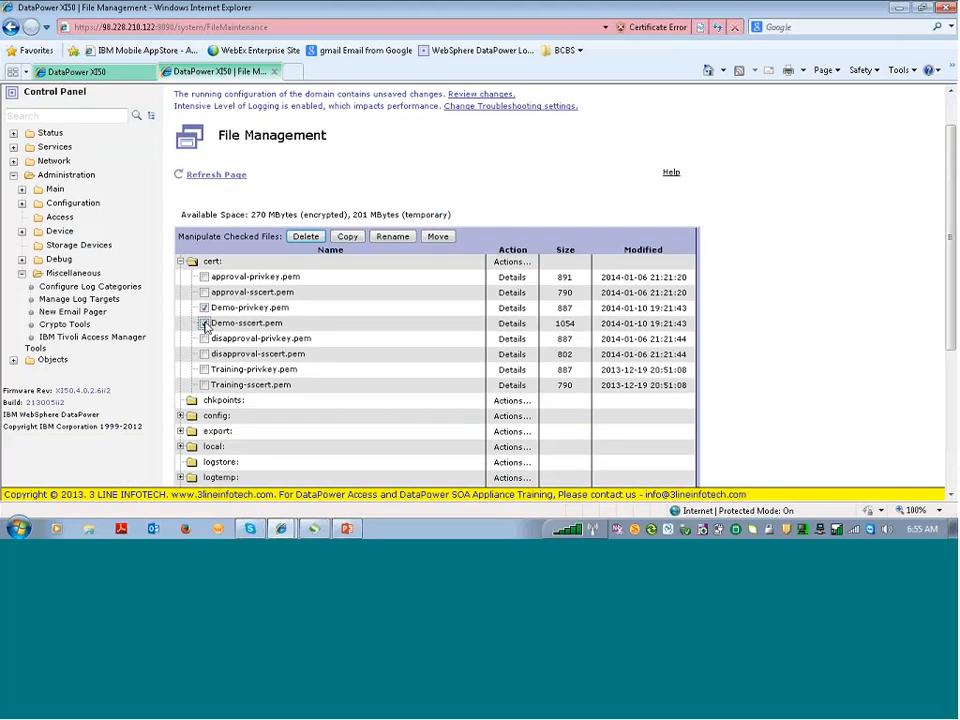
{"action": "left_click", "coordinate": [204, 324]}
{"action": "left_click", "coordinate": [205, 324]}
{"action": "left_click", "coordinate": [205, 309]}
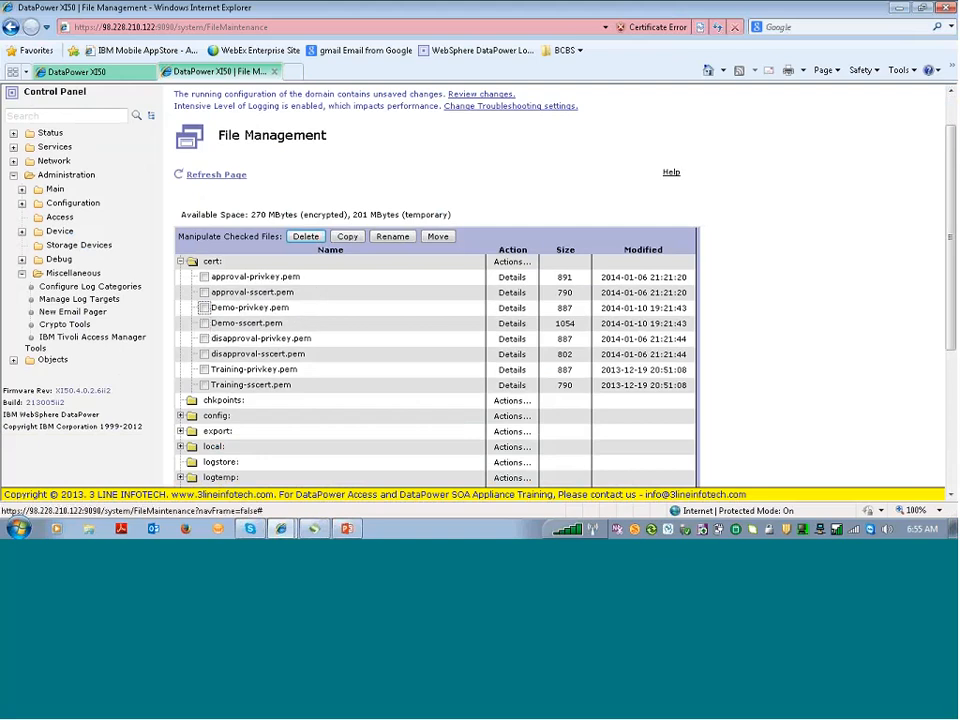
Open Demo-sscert.pem's details and inspect its serial, signature algorithm and issuer Chicago/3Lineinfotech/Demo
{"action": "left_click", "coordinate": [492, 326]}
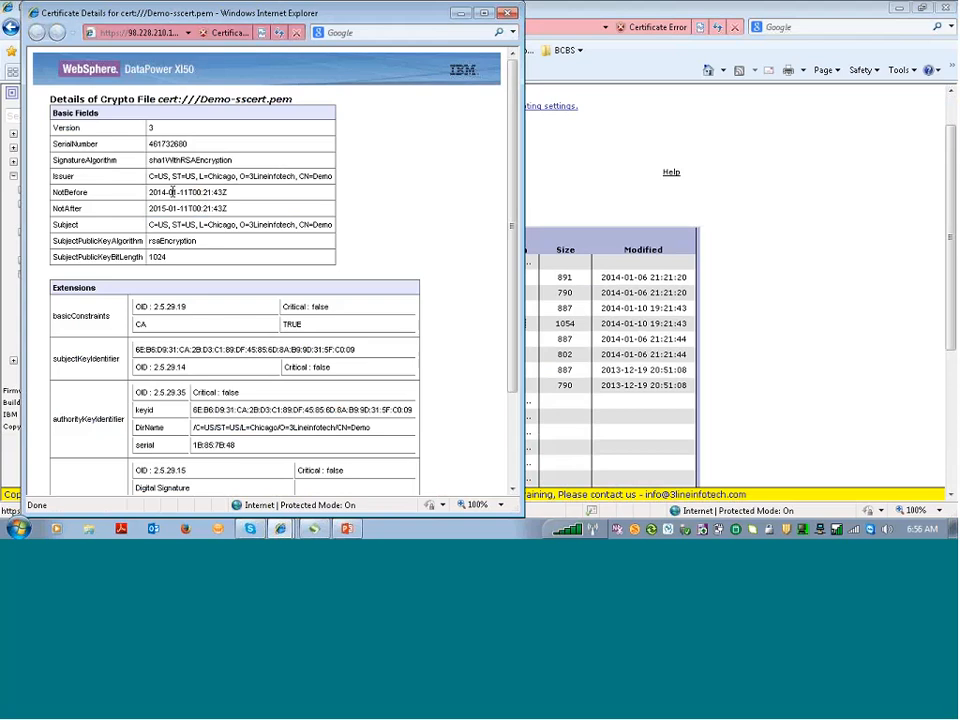
{"action": "double_click", "coordinate": [165, 160]}
{"action": "double_click", "coordinate": [167, 144]}
{"action": "left_click", "coordinate": [153, 131]}
{"action": "double_click", "coordinate": [227, 177]}
{"action": "left_click", "coordinate": [262, 177]}
{"action": "double_click", "coordinate": [285, 177]}
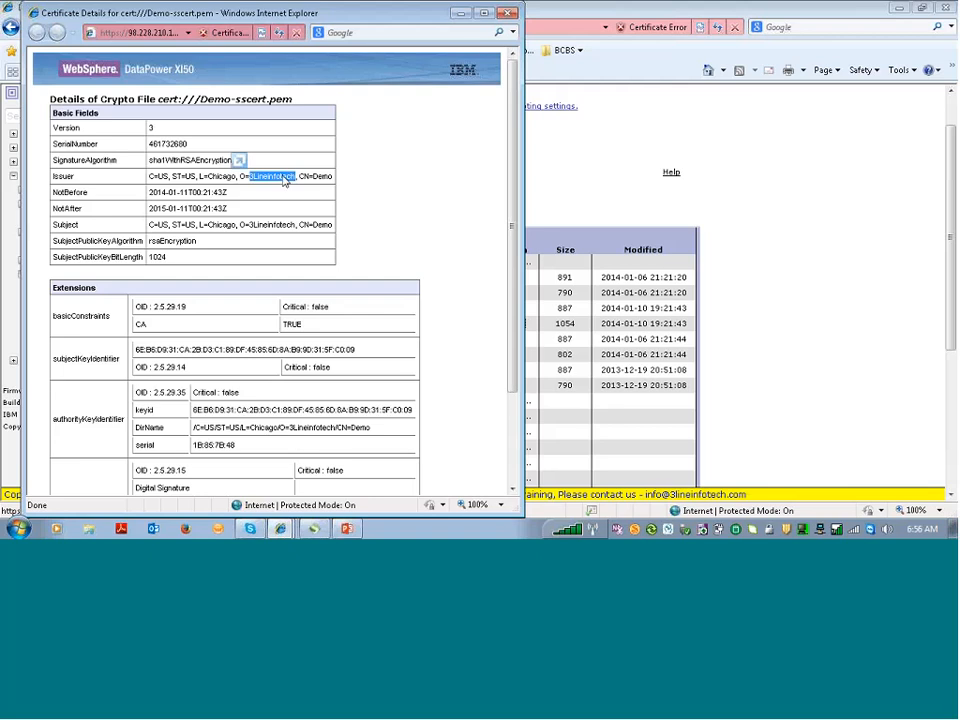
{"action": "double_click", "coordinate": [323, 176]}
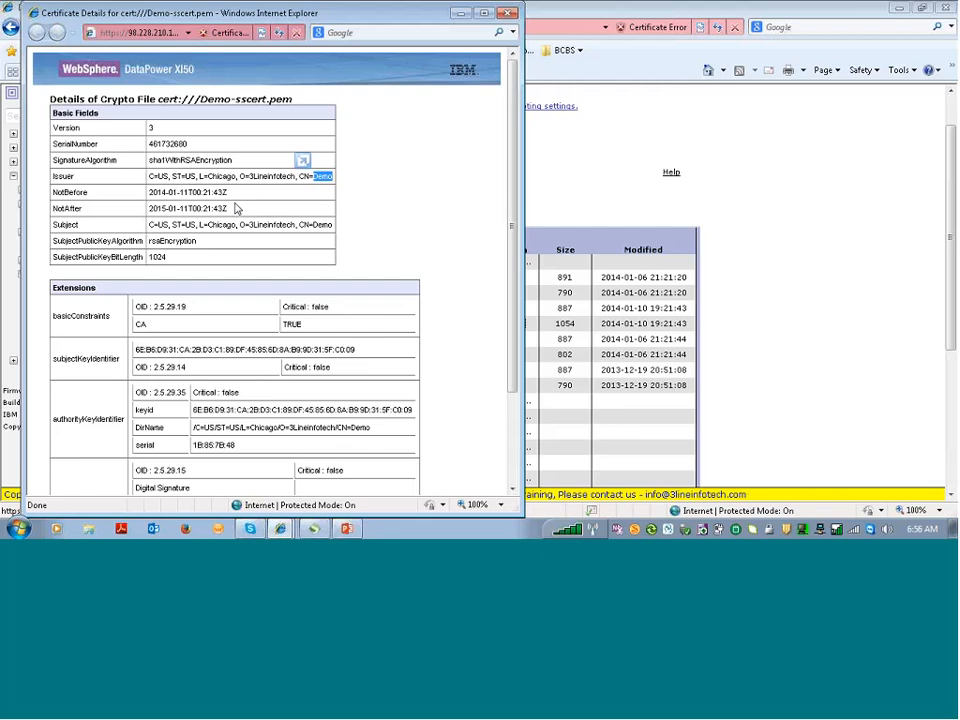
Check the 1024-bit rsaEncryption public key and scroll down to the keyUsage extension
{"action": "double_click", "coordinate": [188, 242]}
{"action": "double_click", "coordinate": [158, 257]}
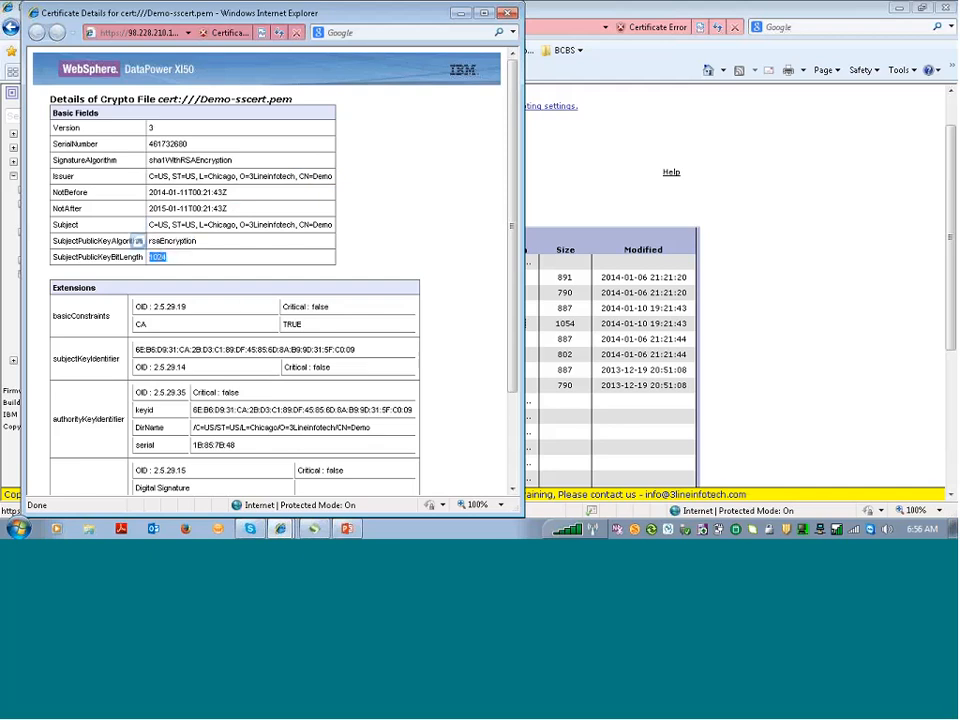
{"action": "left_click", "coordinate": [511, 492]}
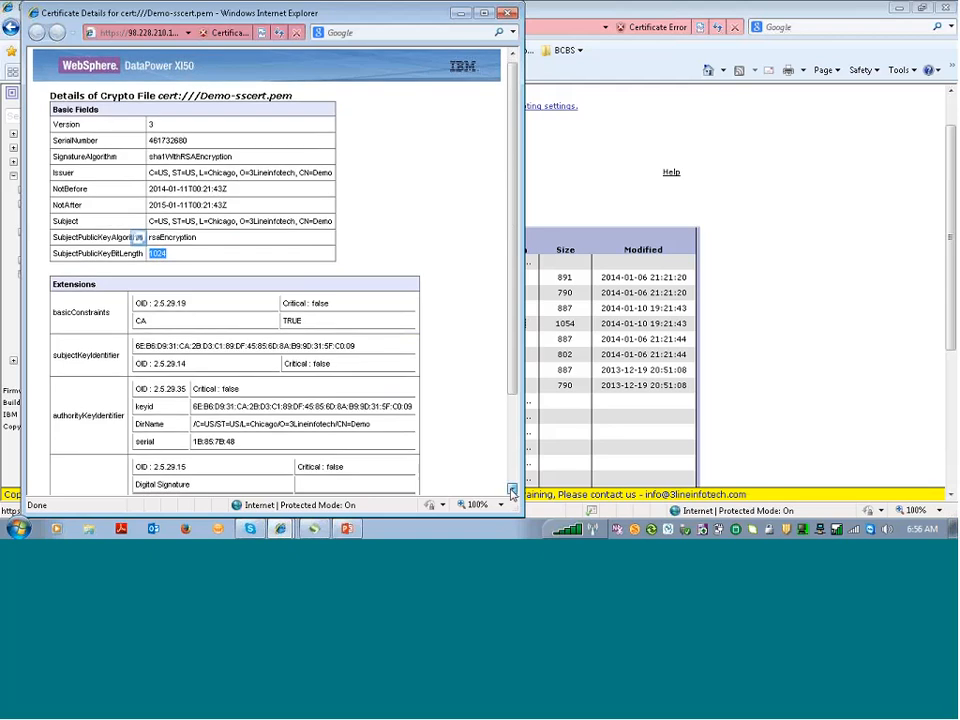
{"action": "left_click", "coordinate": [511, 492]}
{"action": "left_click", "coordinate": [511, 492]}
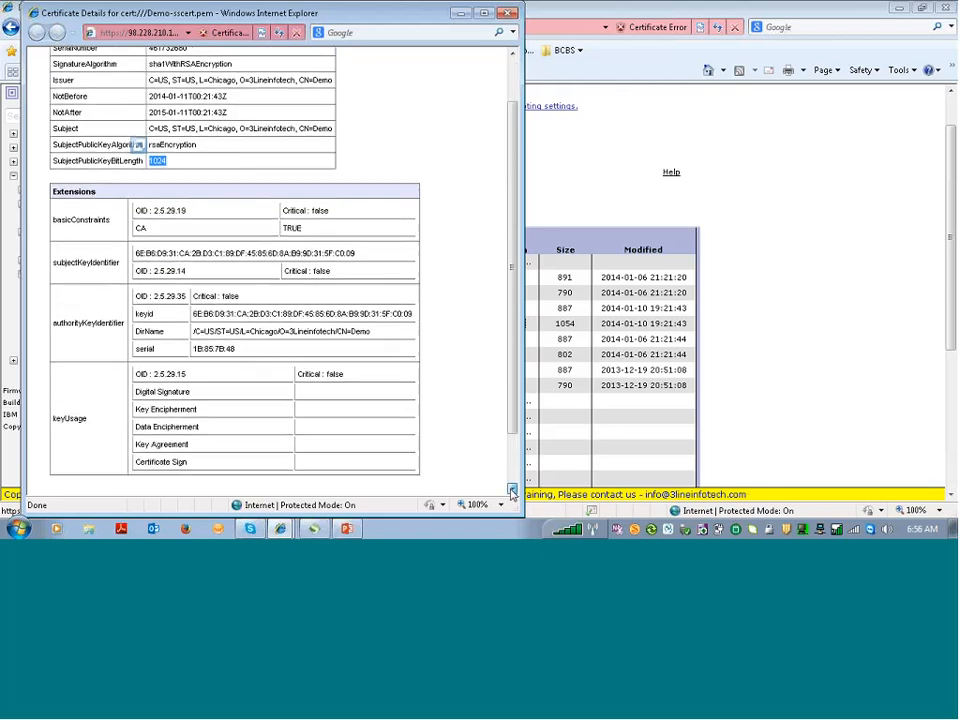
{"action": "left_click", "coordinate": [511, 492]}
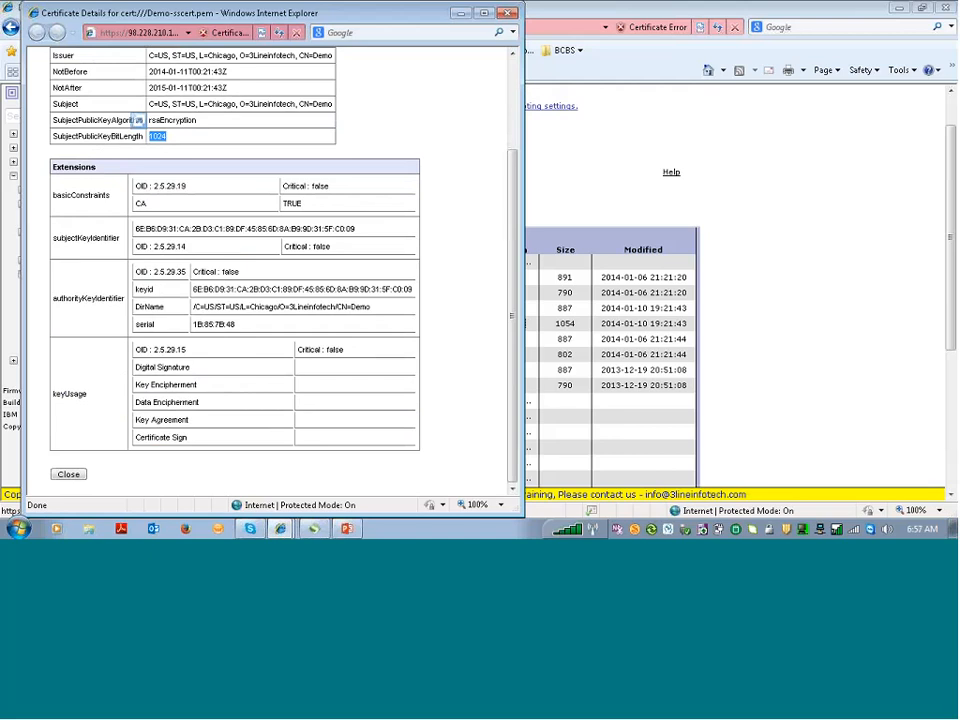
Close the certificate details and filter the navigation tree on 'xml'
{"action": "left_click", "coordinate": [70, 475]}
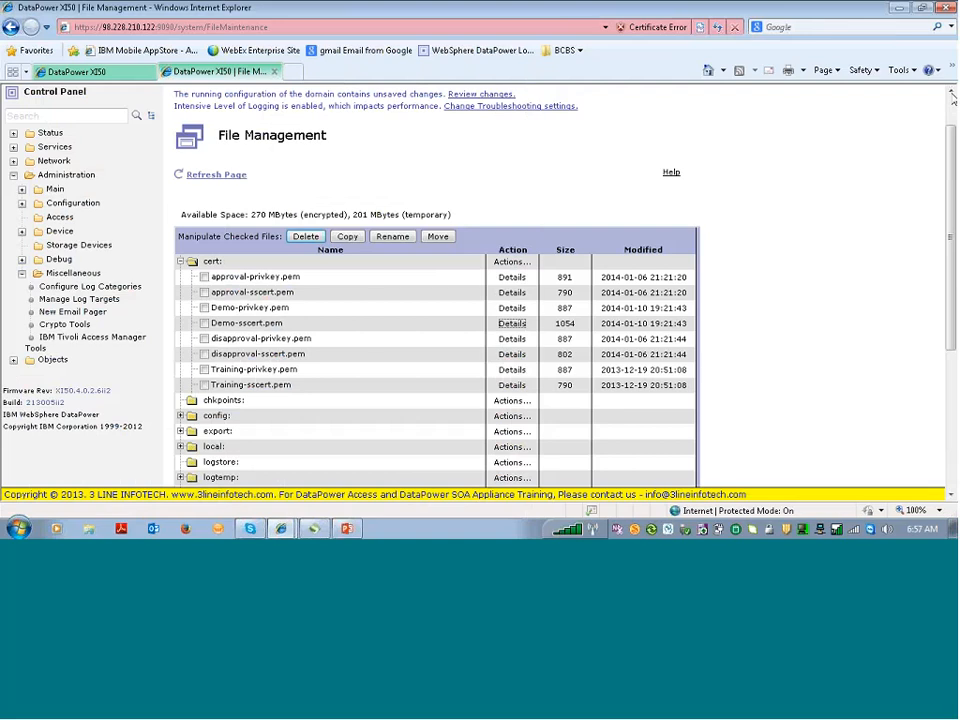
{"action": "left_click", "coordinate": [951, 92]}
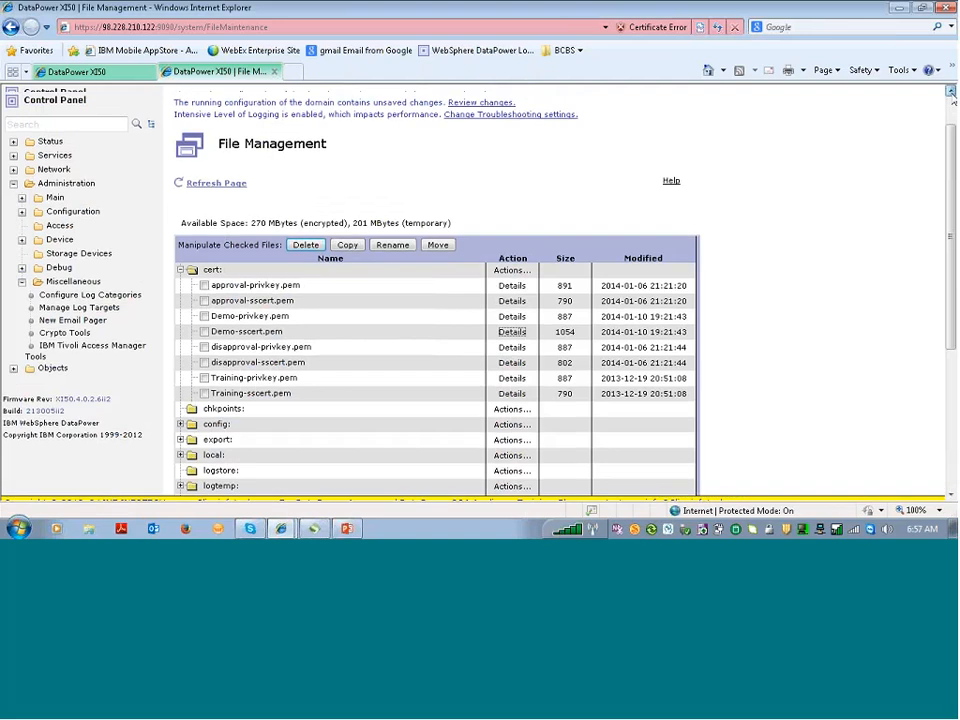
{"action": "left_click", "coordinate": [951, 92]}
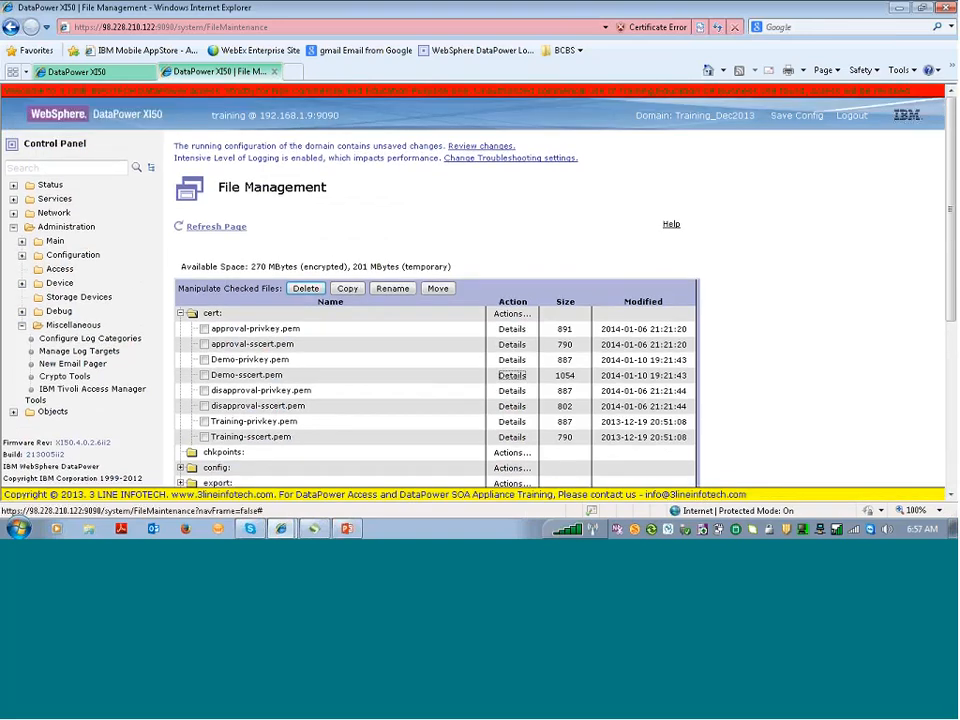
{"action": "left_click", "coordinate": [112, 166]}
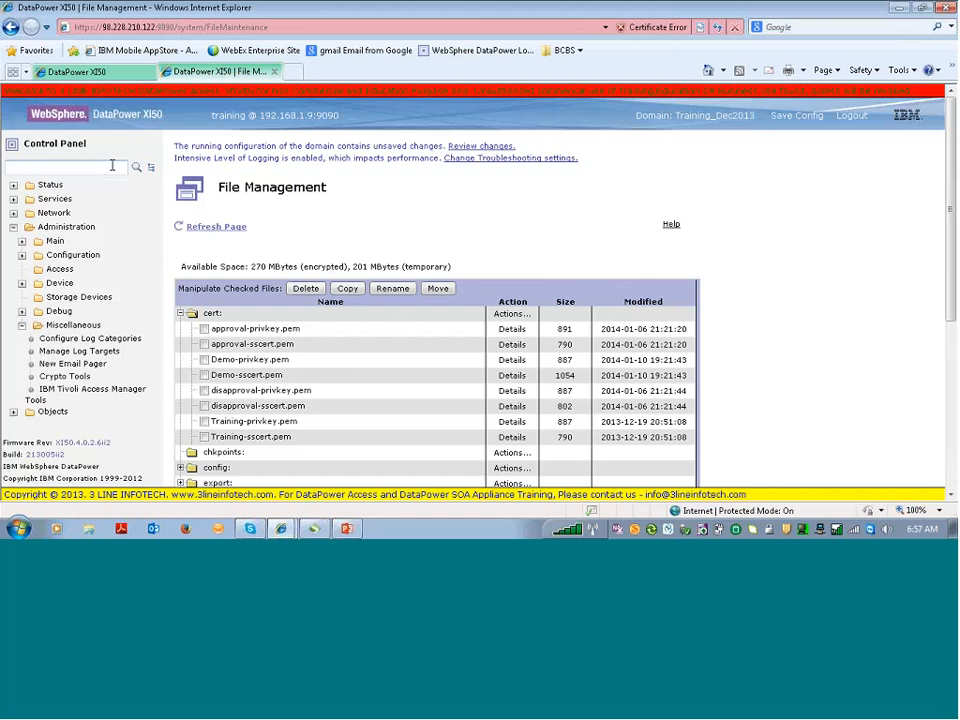
{"action": "type", "text": "xml"}
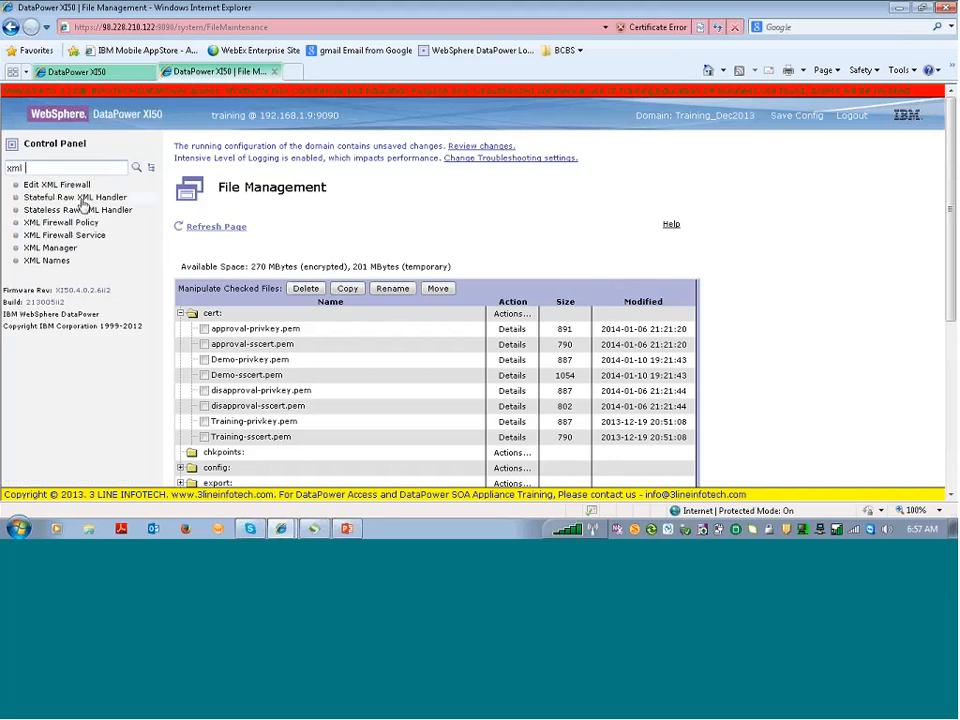
Open XML Firewall Service to list existing firewalls like xmlfw_sign and xmlfw_verify
{"action": "left_click", "coordinate": [78, 150]}
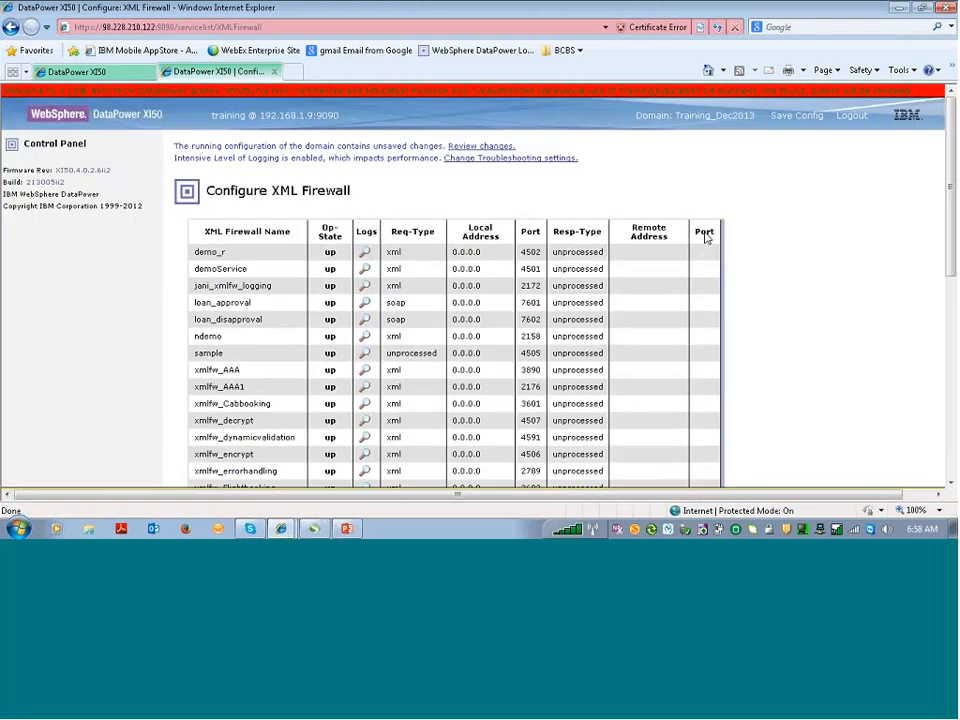
{"action": "scroll", "coordinate": [705, 236], "scroll_direction": "down", "scroll_amount": 1}
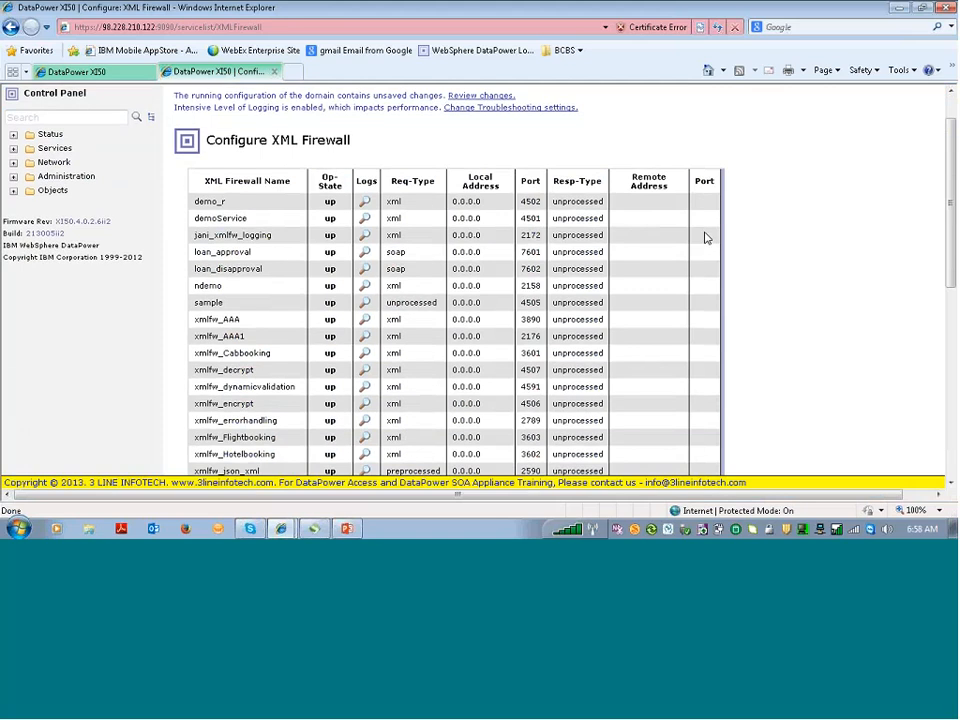
{"action": "scroll", "coordinate": [705, 237], "scroll_direction": "down", "scroll_amount": 3}
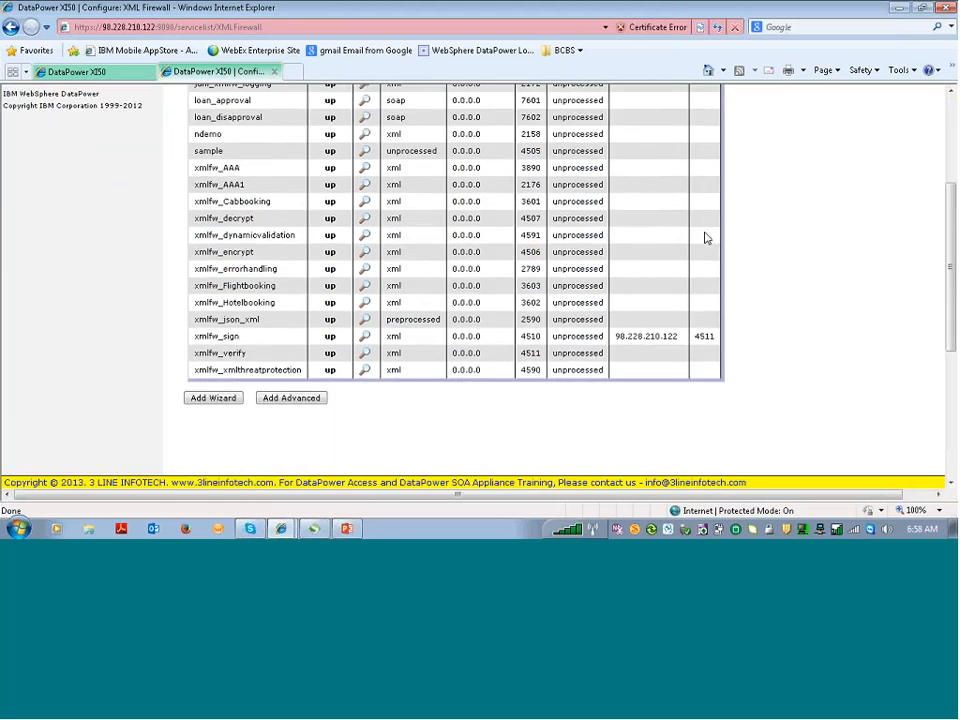
{"action": "scroll", "coordinate": [589, 238], "scroll_direction": "down", "scroll_amount": 1}
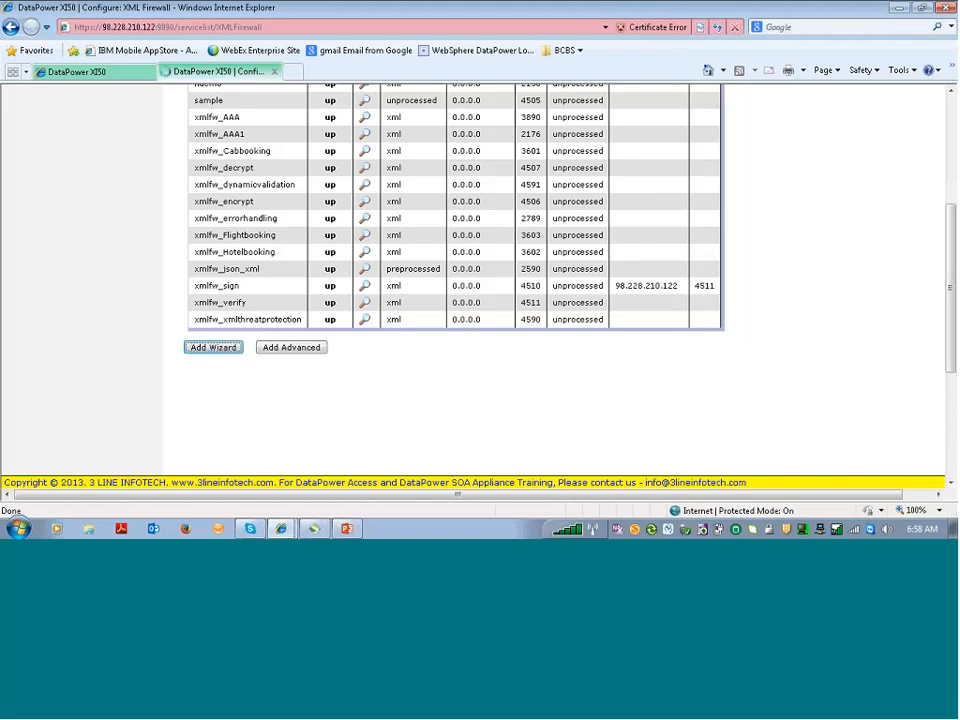
Start a pass-thru XML firewall wizard named xmlfw_SSL_Demo of type loopback-proxy
{"action": "left_click", "coordinate": [216, 349]}
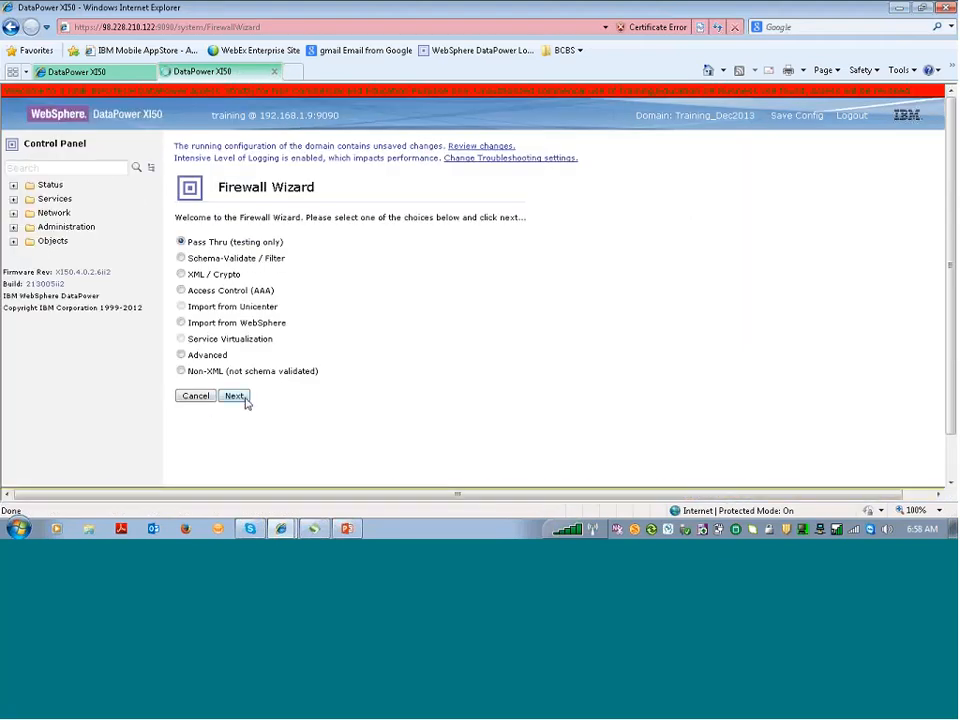
{"action": "left_click", "coordinate": [244, 398]}
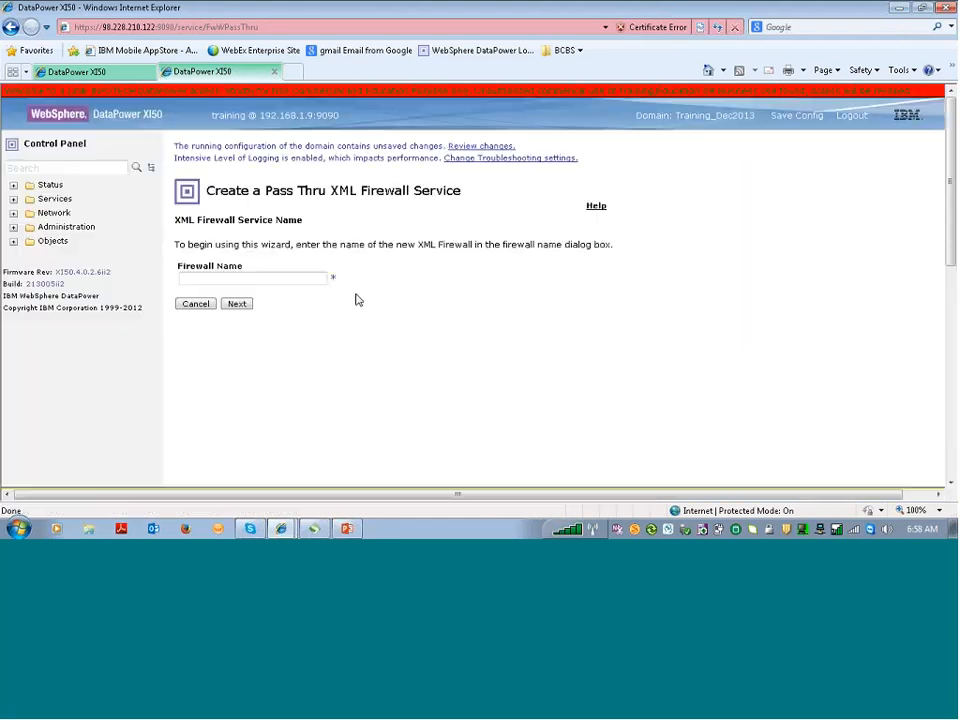
{"action": "left_click", "coordinate": [295, 279]}
{"action": "type", "text": "xmlfw_SSL_"}
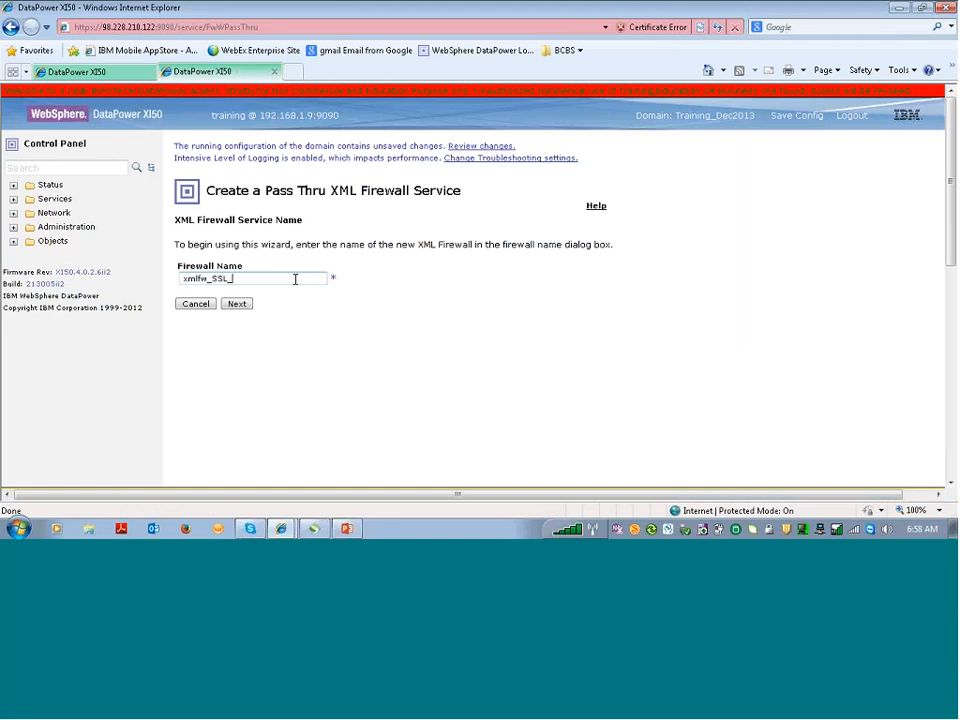
{"action": "type", "text": "Demo"}
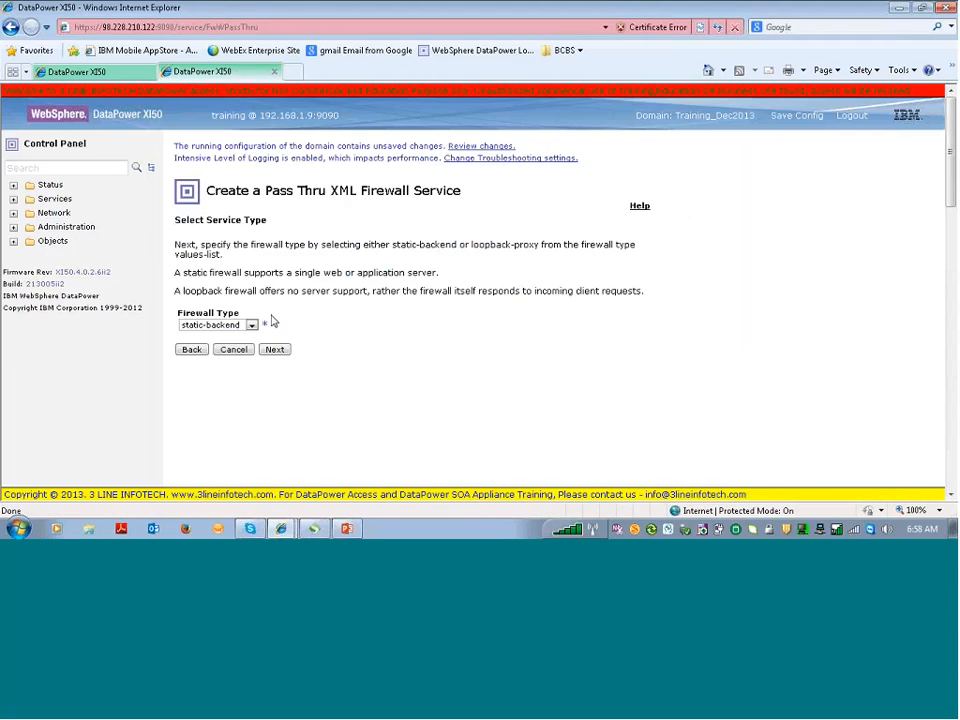
{"action": "left_click", "coordinate": [251, 325]}
{"action": "left_click", "coordinate": [246, 337]}
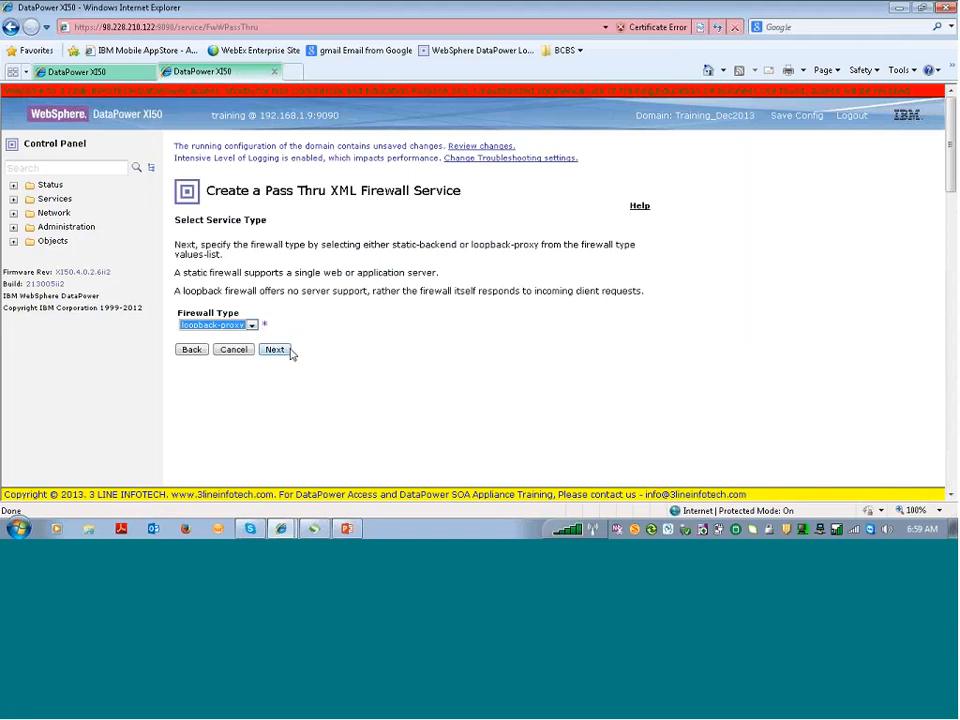
Set the front end to 0.0.0.0 port 4286 without SSL and reach the confirm page
{"action": "left_click", "coordinate": [287, 351]}
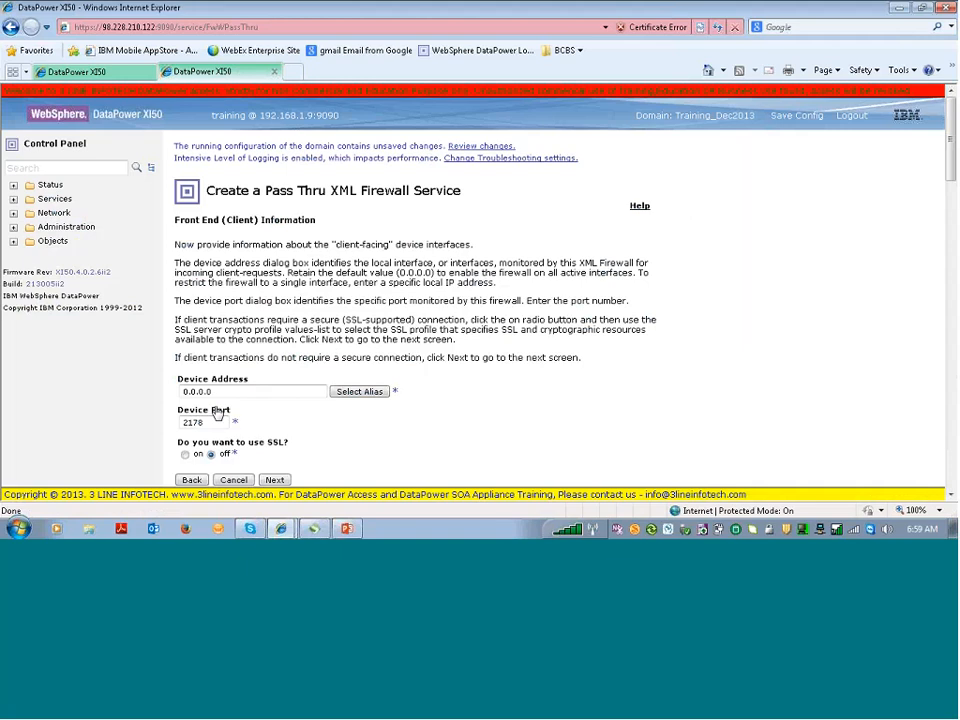
{"action": "double_click", "coordinate": [212, 422]}
{"action": "type", "text": "4286"}
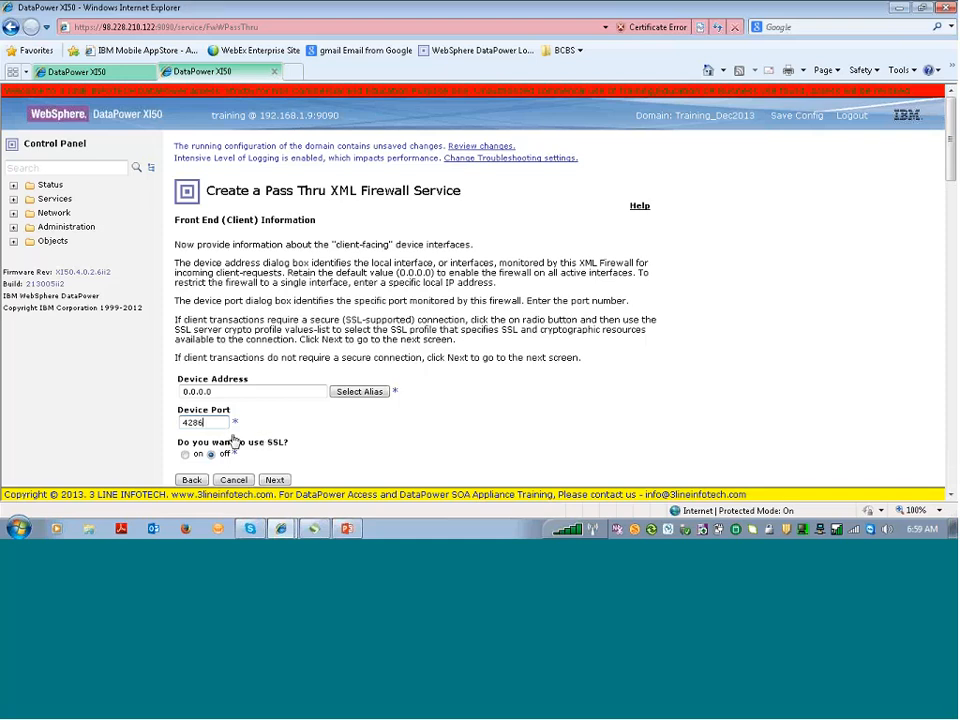
{"action": "left_click", "coordinate": [275, 480]}
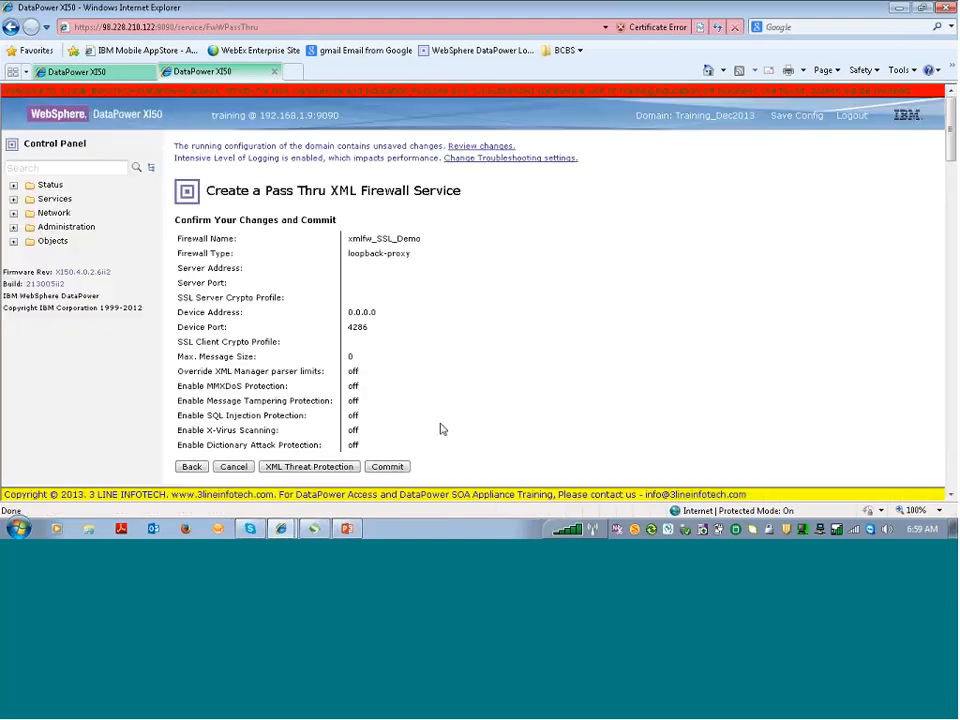
Commit the new xmlfw_SSL_Demo firewall and save the running configuration
{"action": "left_click", "coordinate": [398, 467]}
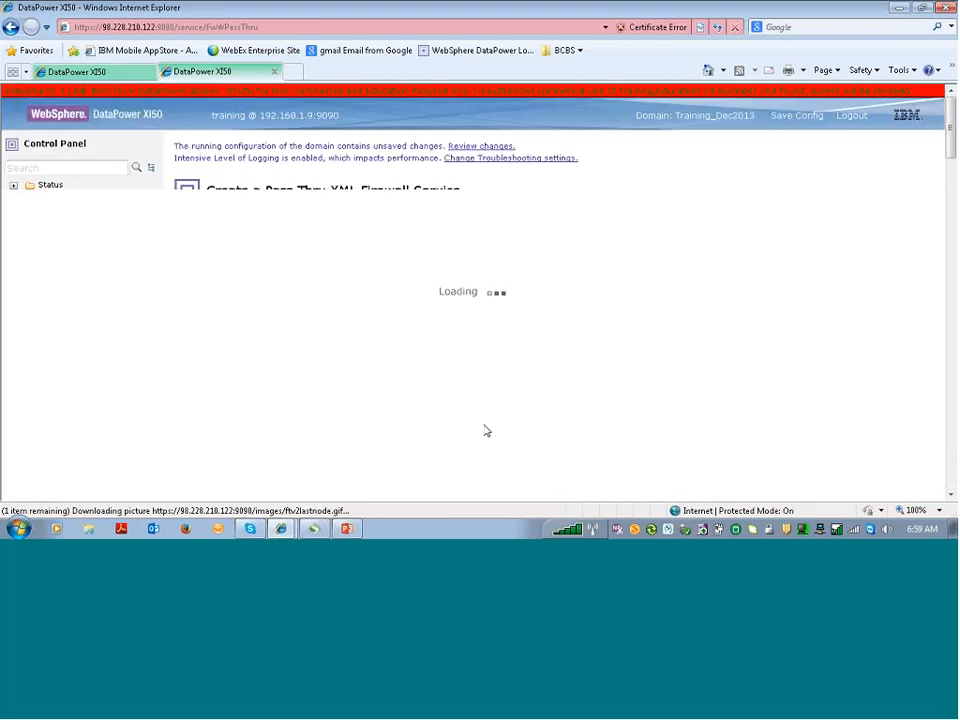
{"action": "left_click", "coordinate": [360, 388]}
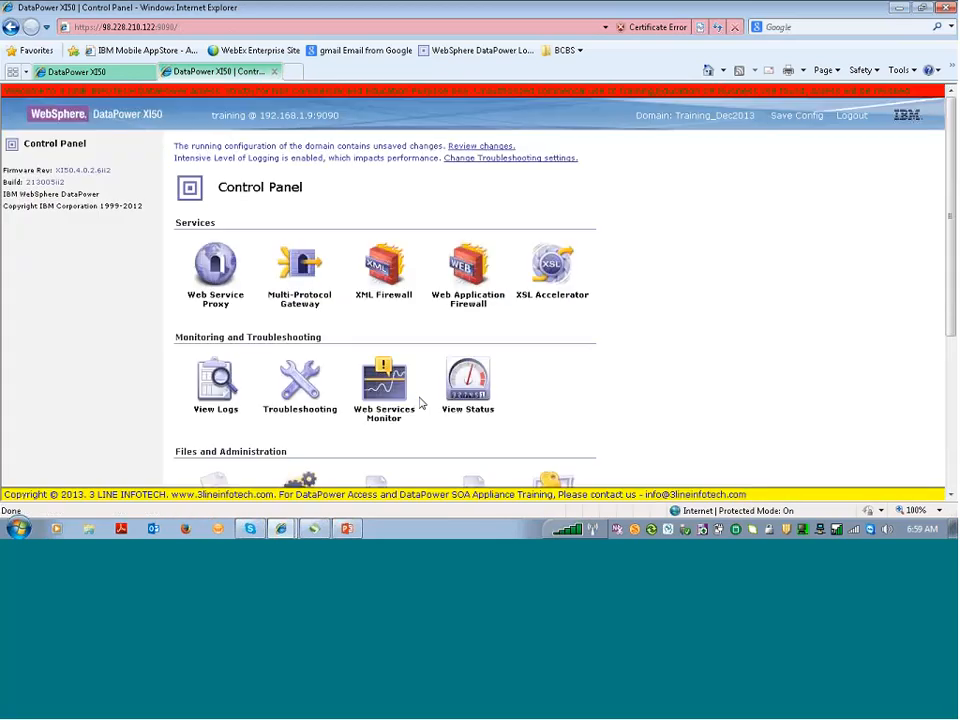
{"action": "left_click", "coordinate": [797, 117]}
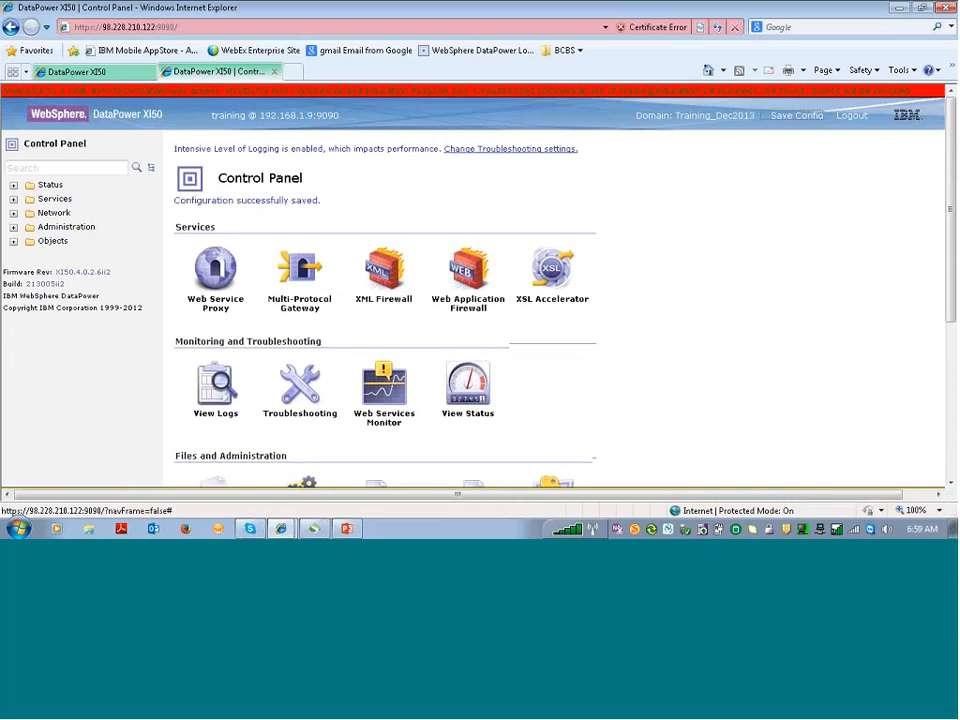
Bring up the XML Firewall list showing xmlfw_SSL_Demo up on port 4286
{"action": "left_click", "coordinate": [400, 287]}
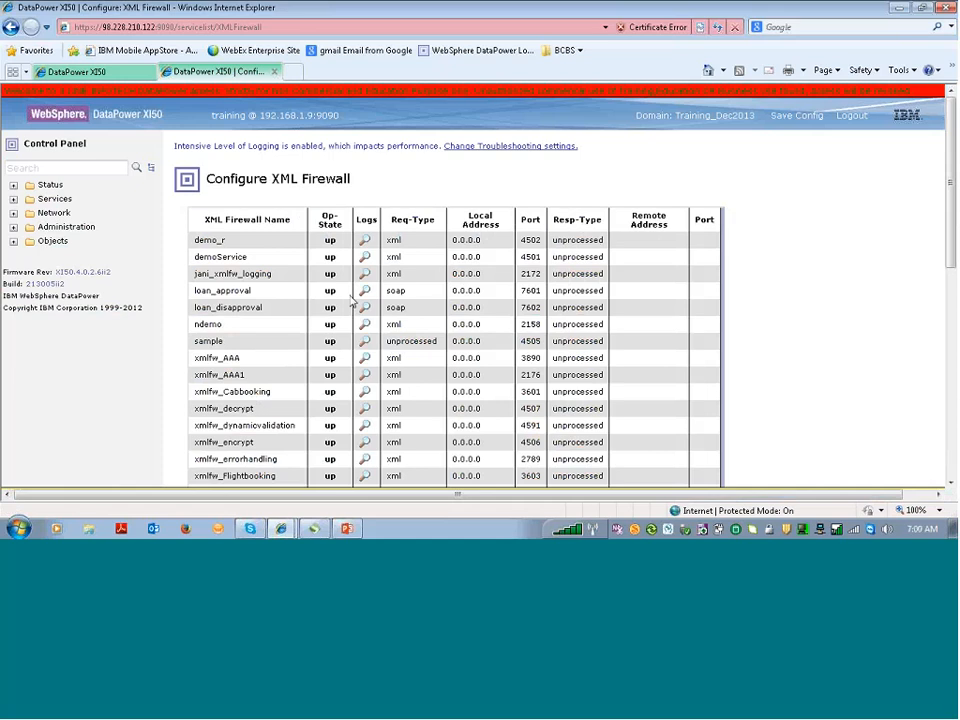
{"action": "scroll", "coordinate": [351, 300], "scroll_direction": "down", "scroll_amount": 1}
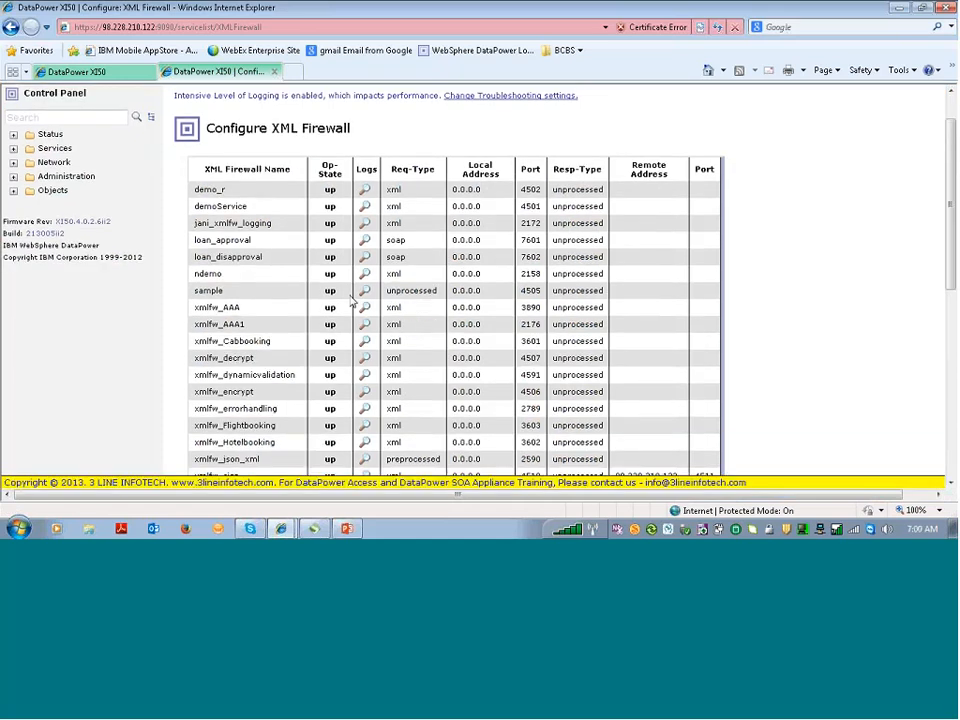
{"action": "scroll", "coordinate": [351, 300], "scroll_direction": "down", "scroll_amount": 2}
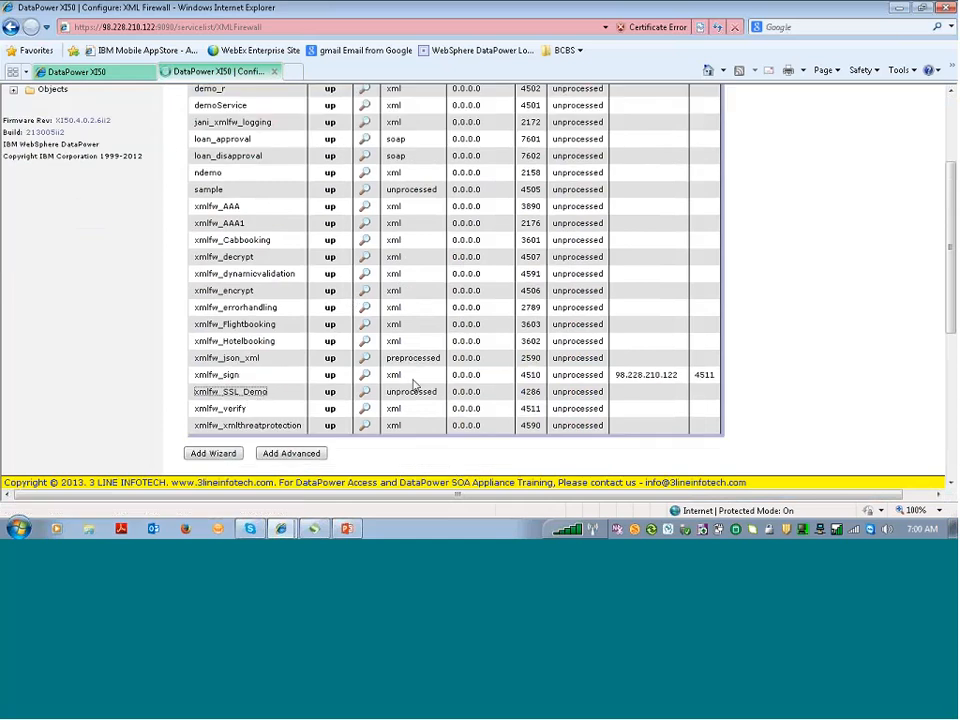
Open xmlfw_SSL_Demo's General Configuration and change its Request Type from Pass-Thru to XML
{"action": "left_click", "coordinate": [255, 397]}
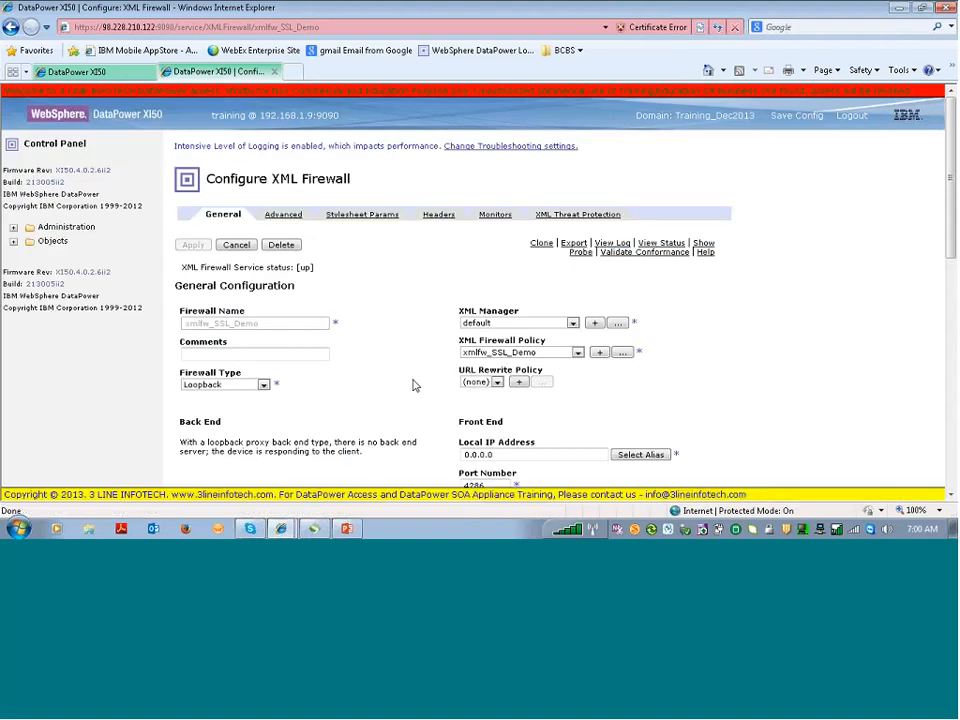
{"action": "scroll", "coordinate": [415, 386], "scroll_direction": "down", "scroll_amount": 3}
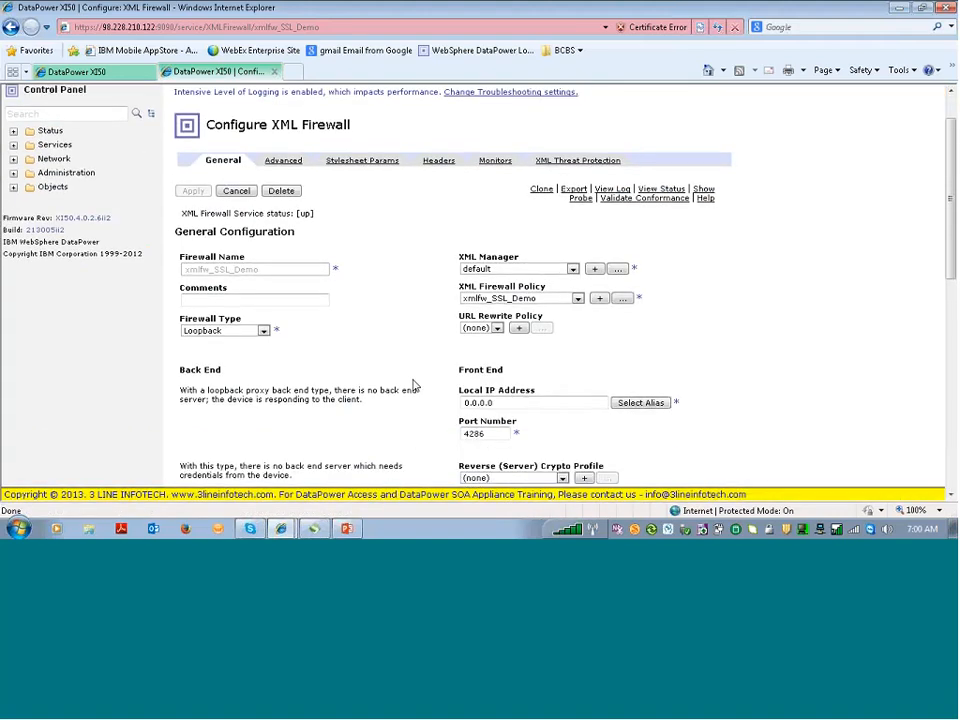
{"action": "left_click", "coordinate": [507, 420]}
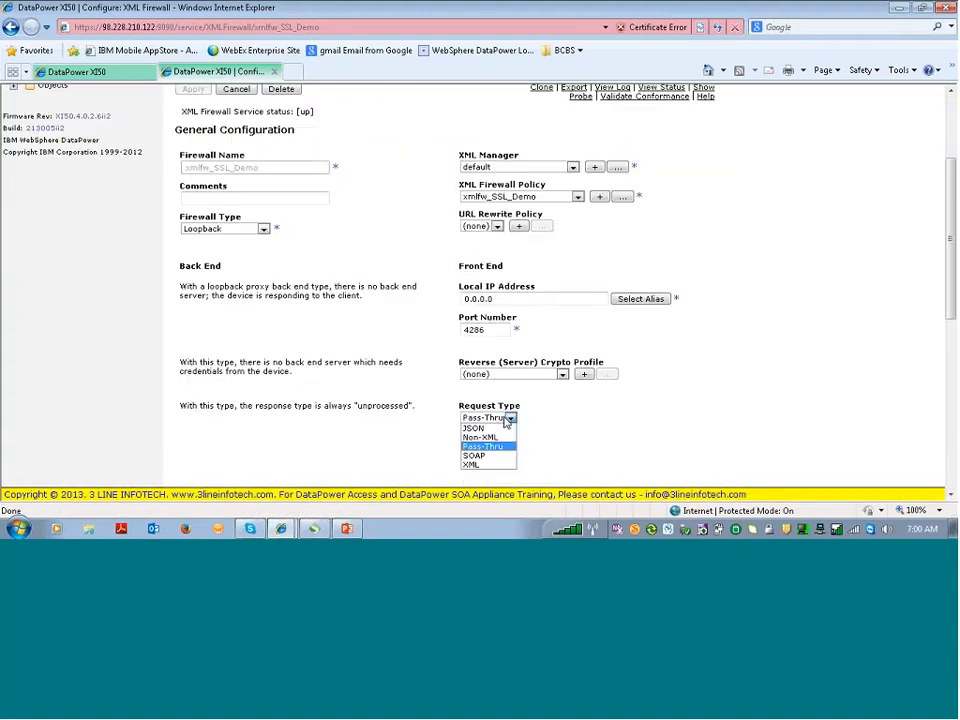
{"action": "left_click", "coordinate": [491, 466]}
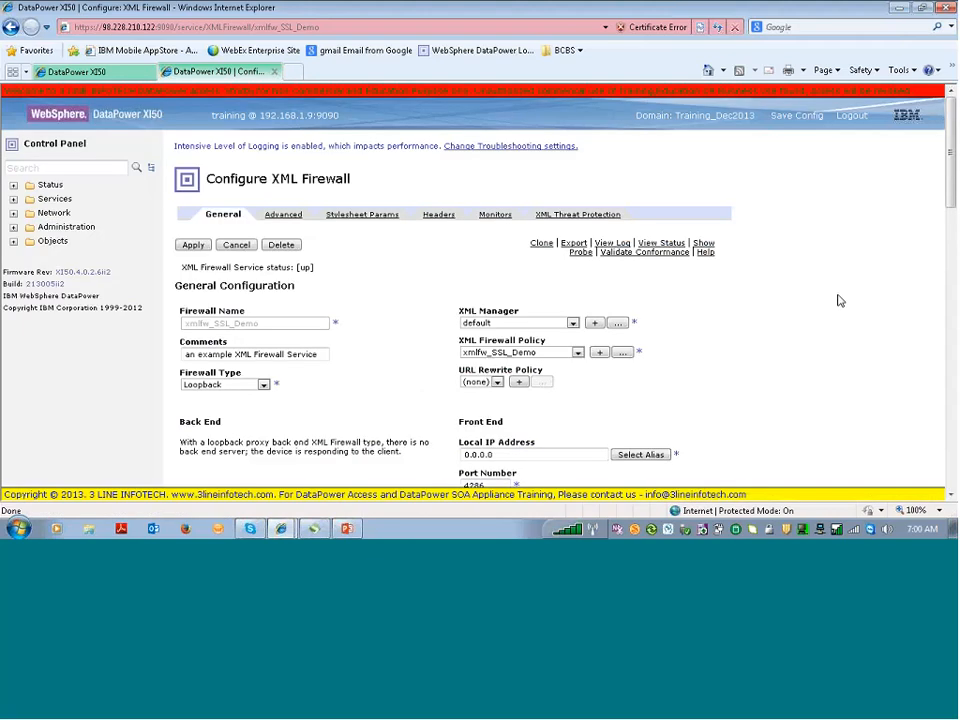
{"action": "left_click", "coordinate": [952, 497]}
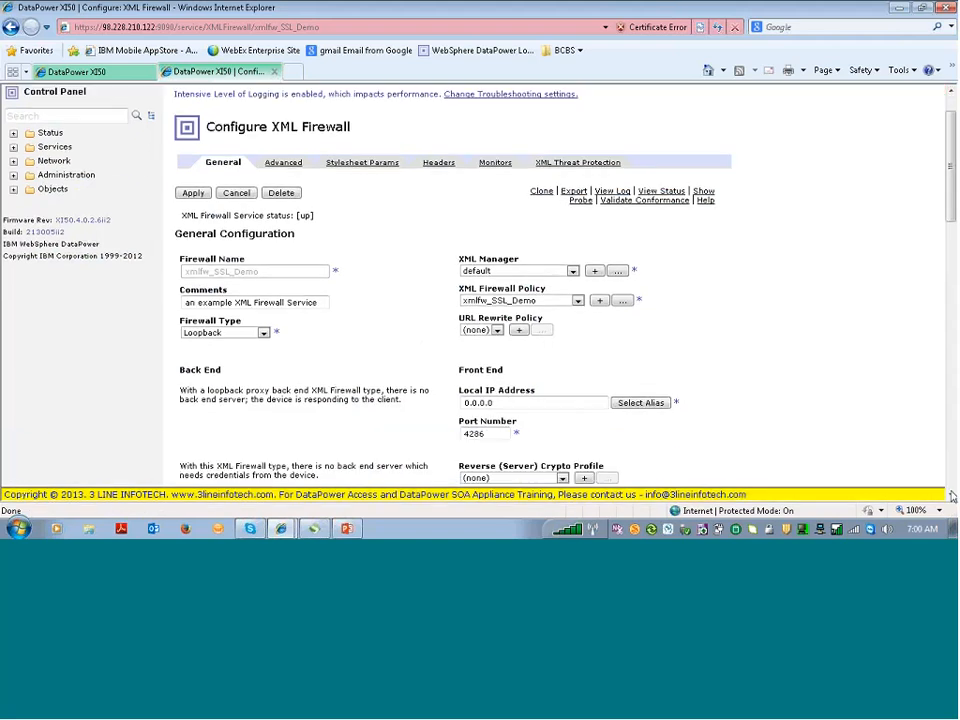
{"action": "left_click", "coordinate": [952, 497]}
{"action": "left_click", "coordinate": [952, 497]}
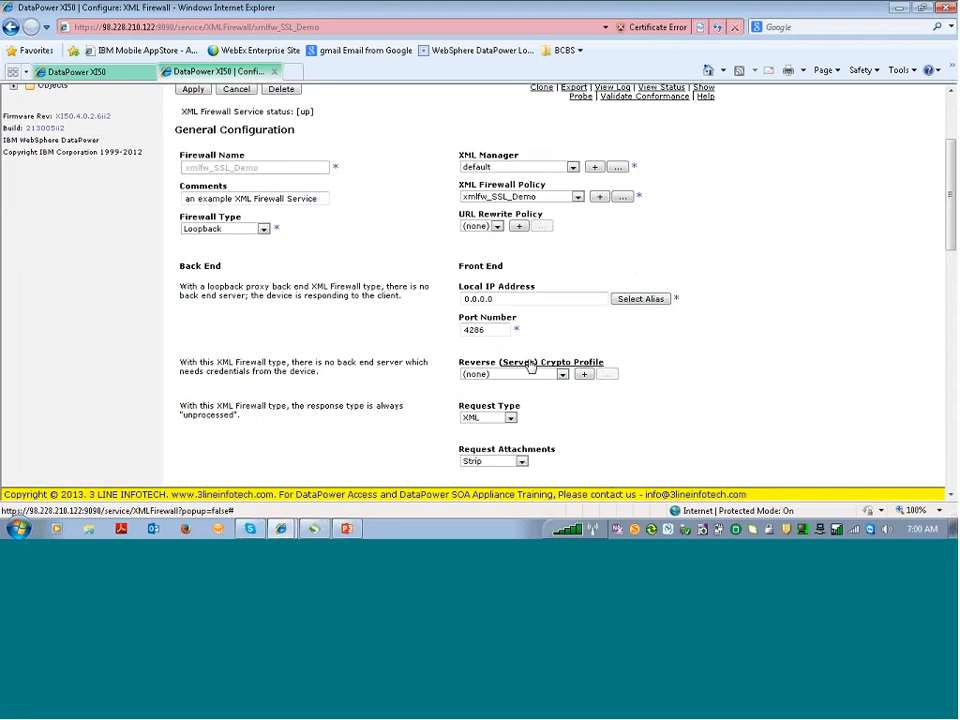
{"action": "double_click", "coordinate": [473, 330]}
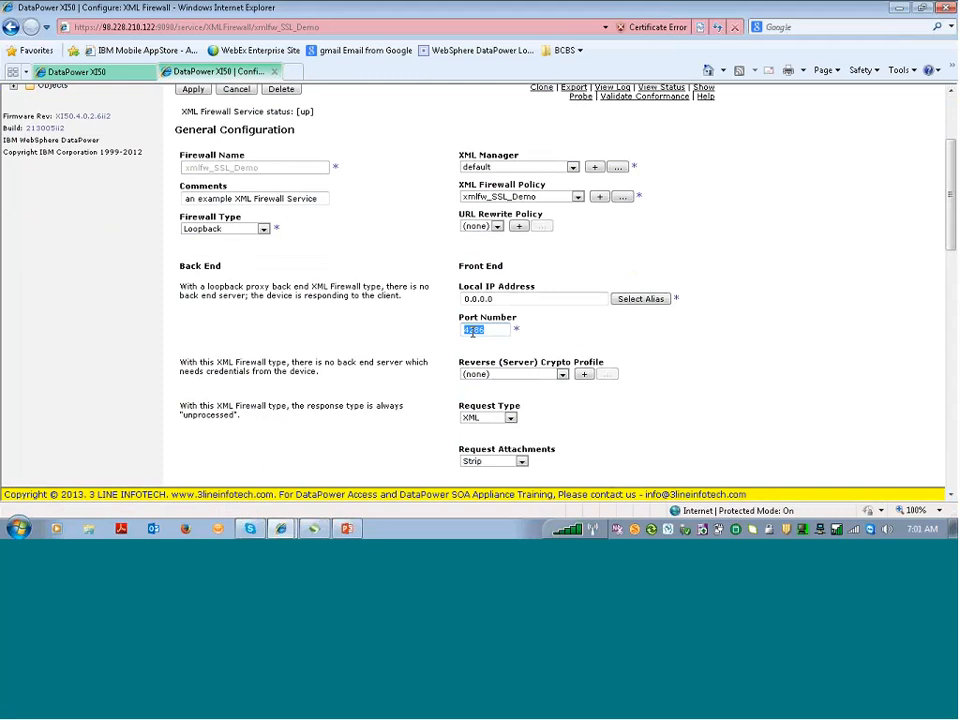
Create reverse crypto profile cpp_SSL_Demo using Demo-privkey.pem as the server private key
{"action": "left_click", "coordinate": [584, 375]}
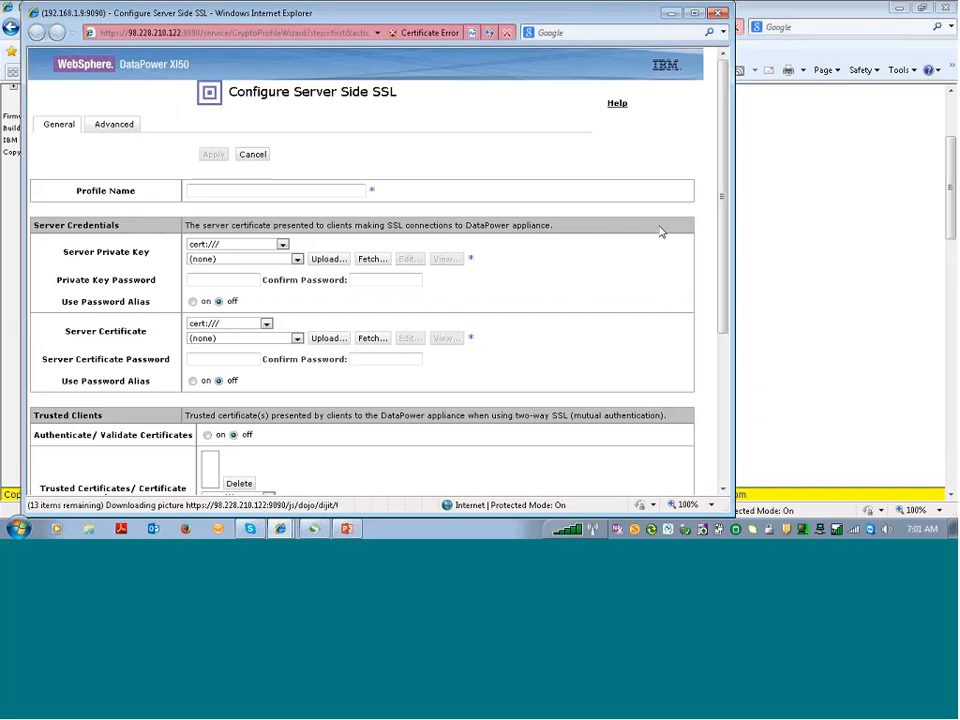
{"action": "left_click", "coordinate": [313, 194]}
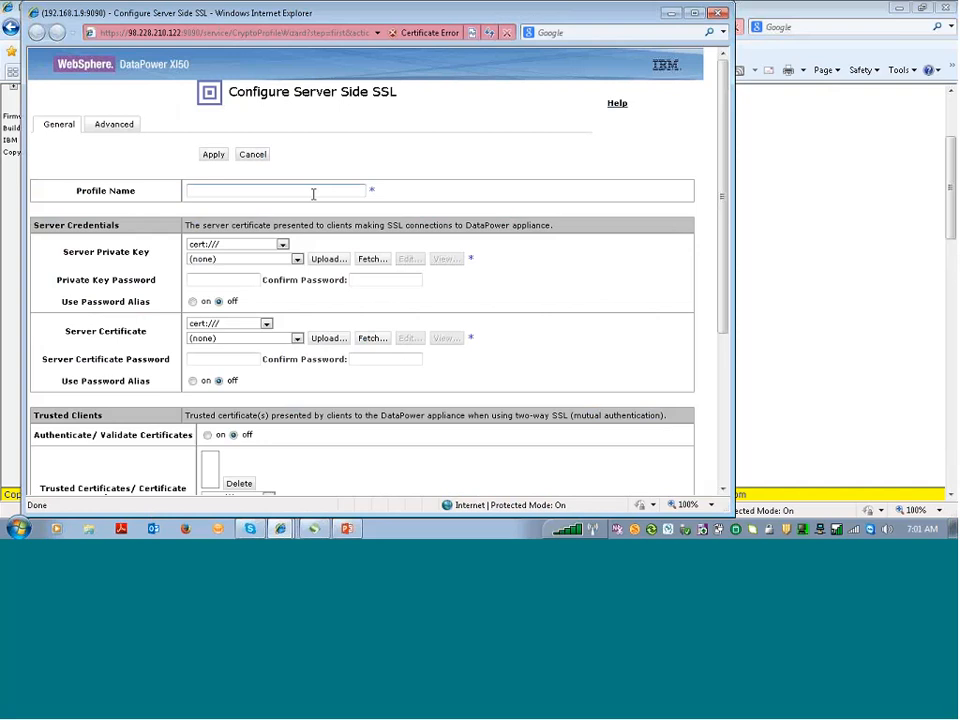
{"action": "type", "text": "cpp_SSL_Demo"}
{"action": "double_click", "coordinate": [378, 17]}
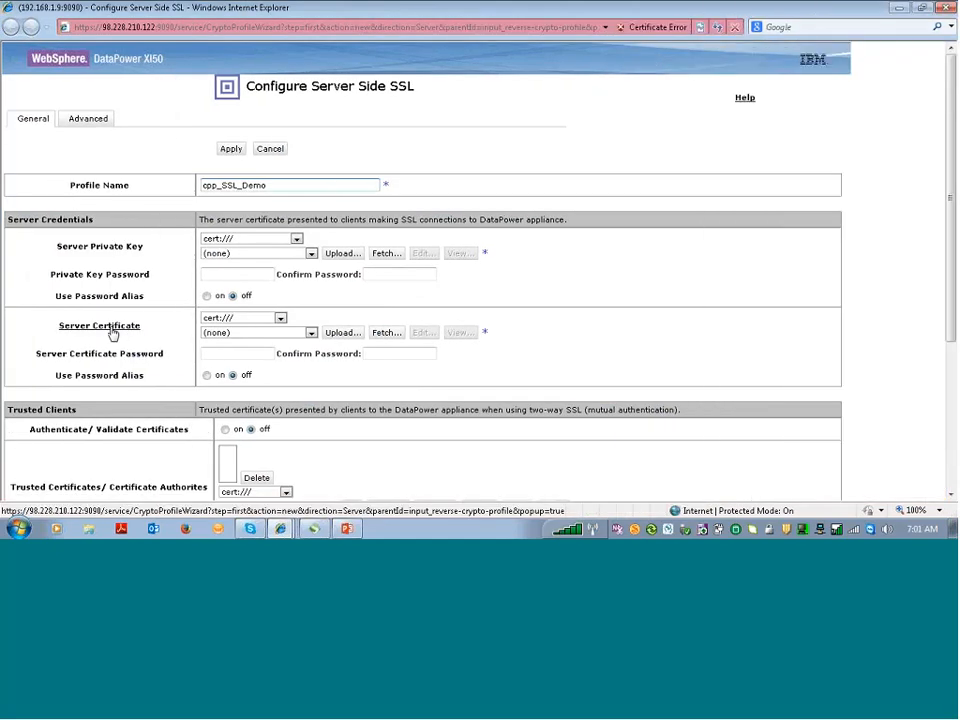
{"action": "left_click", "coordinate": [311, 254]}
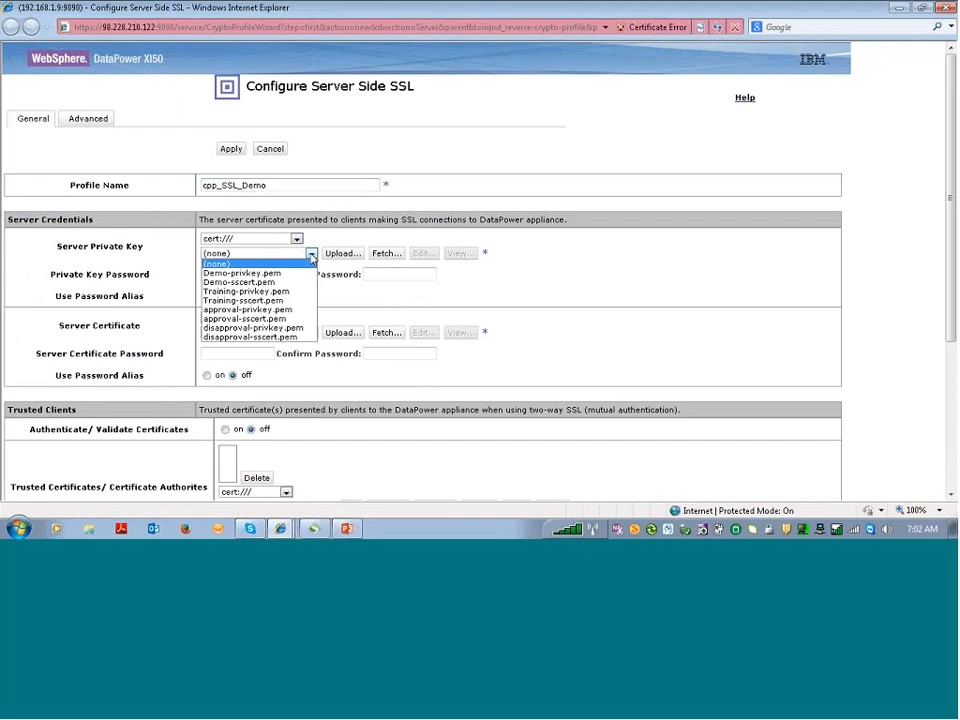
{"action": "left_click", "coordinate": [286, 274]}
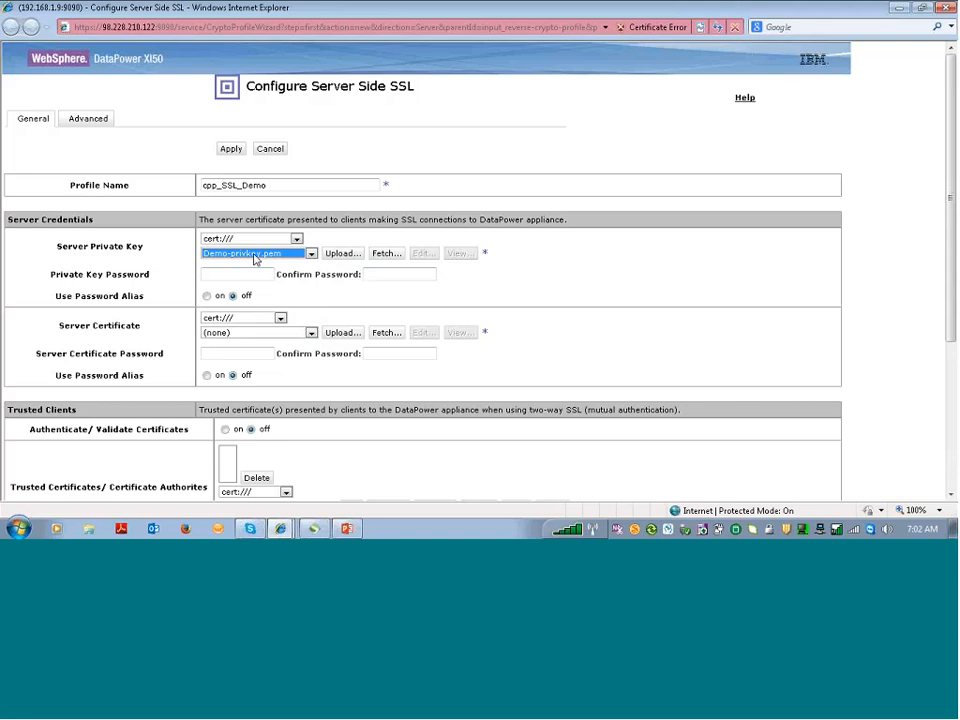
Add Demo-sscert.pem as the server certificate and complete the cpp_SSL_Demo server SSL profile
{"action": "left_click", "coordinate": [259, 334]}
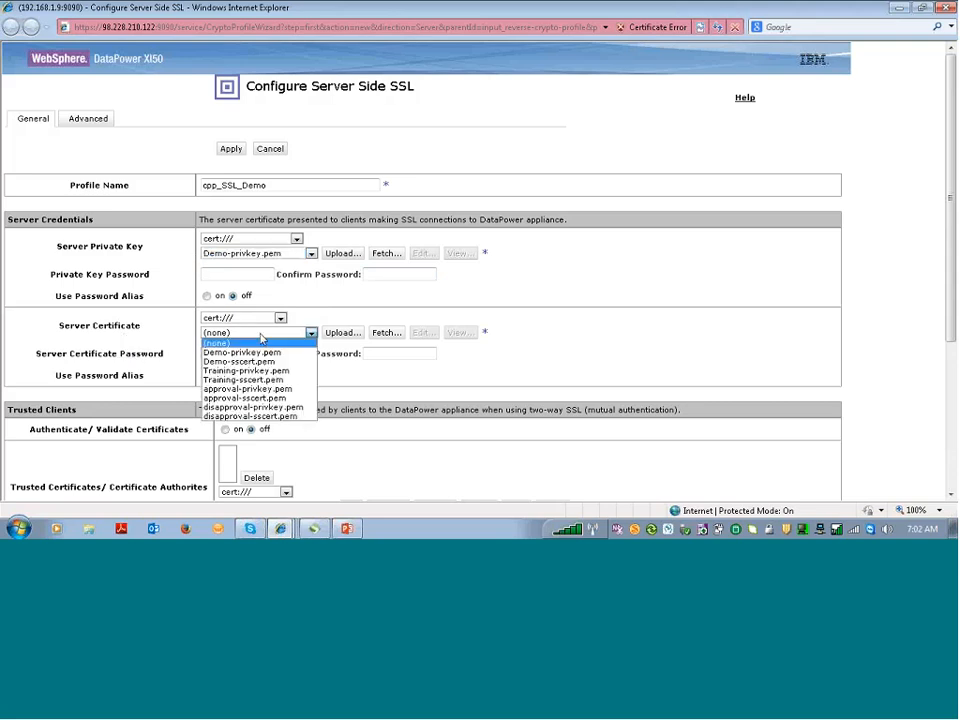
{"action": "left_click", "coordinate": [270, 361]}
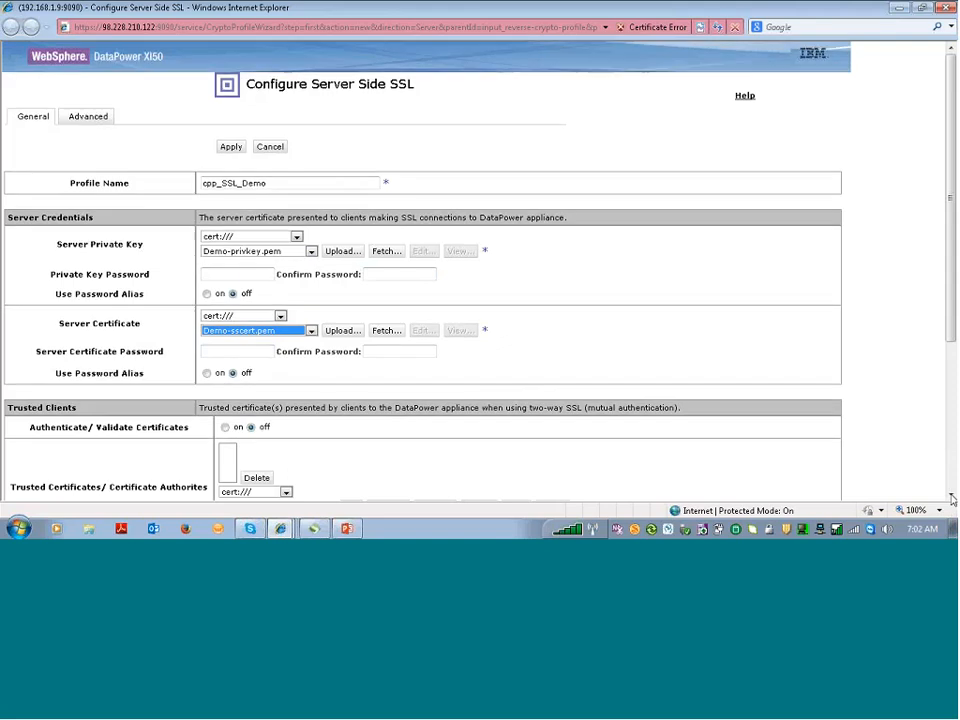
{"action": "left_click", "coordinate": [951, 498]}
{"action": "left_click", "coordinate": [951, 498]}
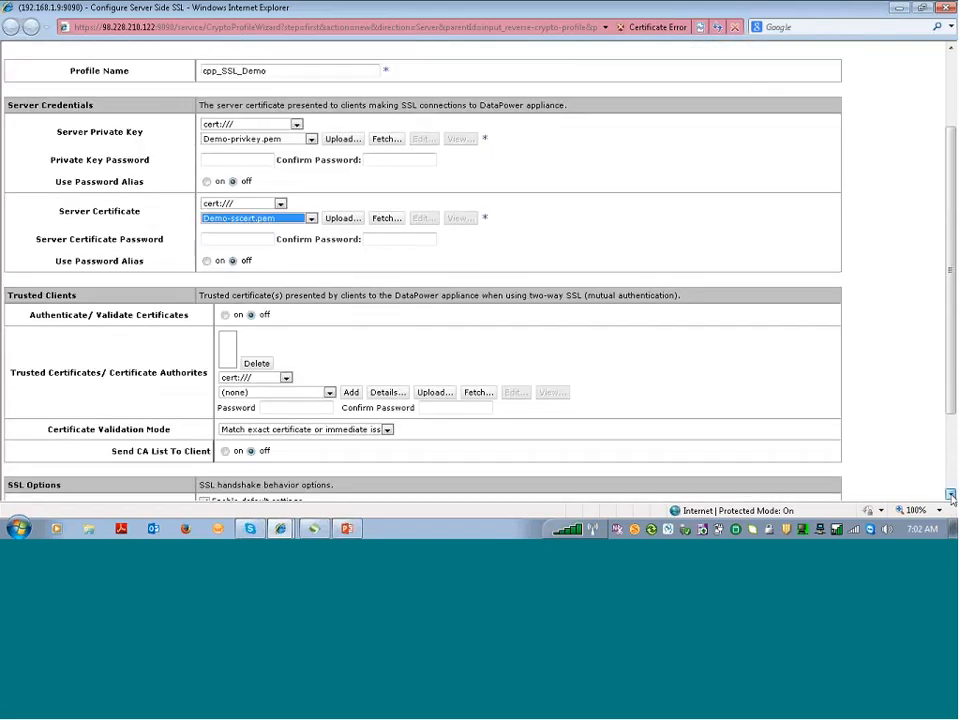
{"action": "scroll", "coordinate": [553, 366], "scroll_direction": "down", "scroll_amount": 1}
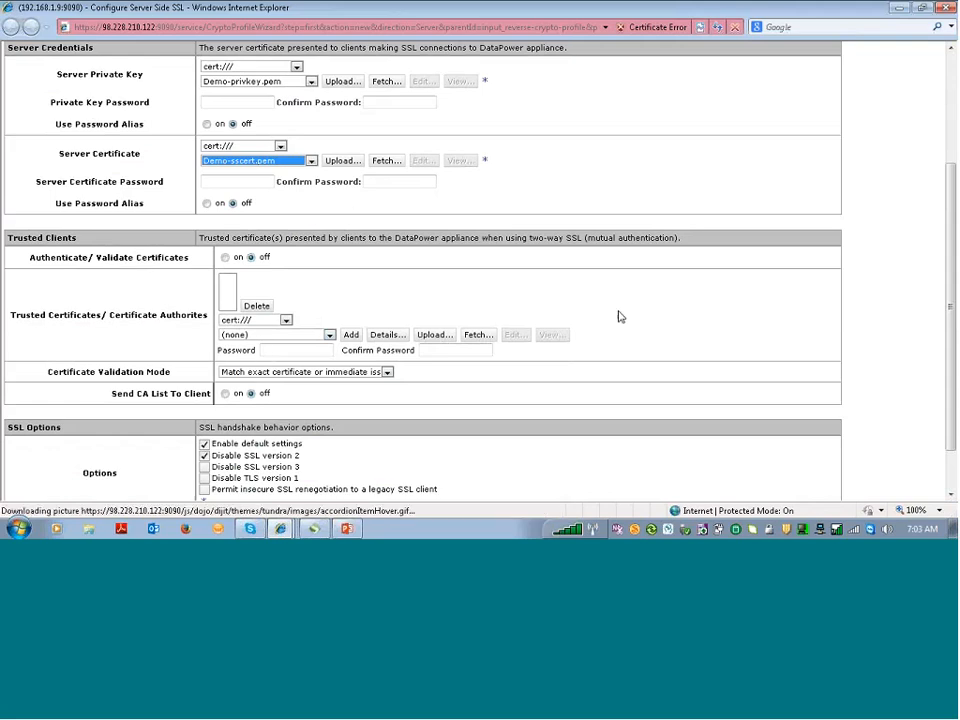
{"action": "left_click", "coordinate": [950, 498]}
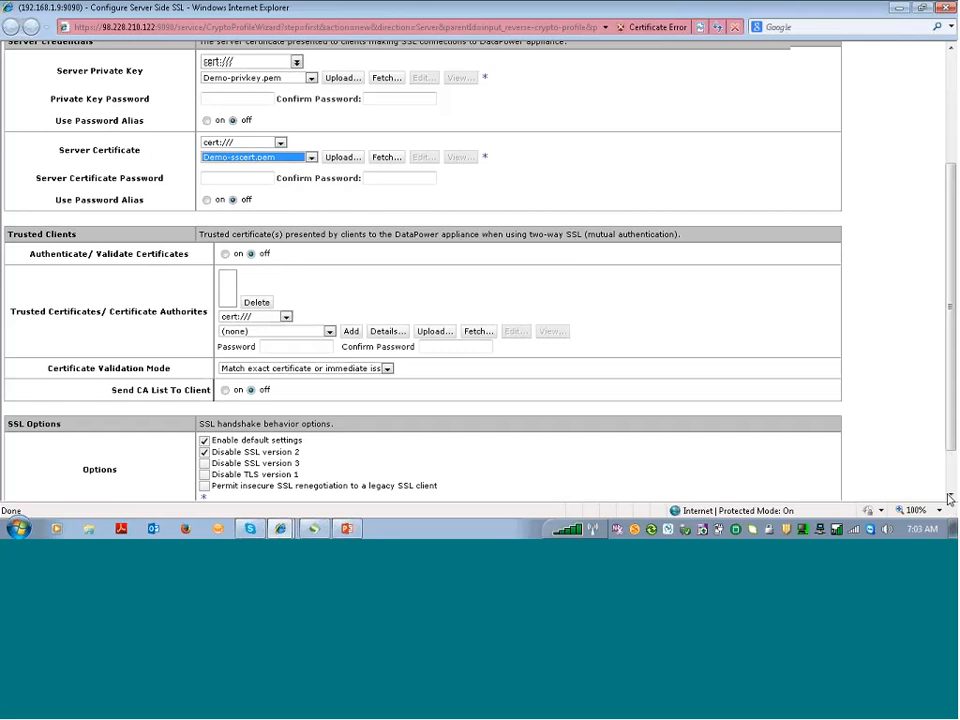
{"action": "left_click", "coordinate": [950, 498]}
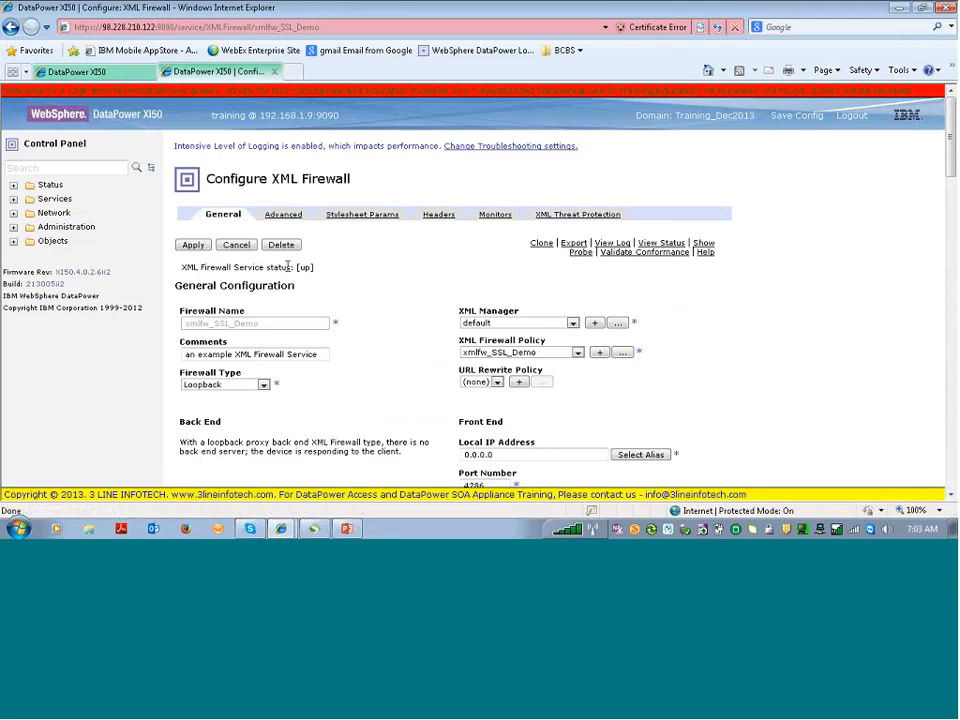
Apply xmlfw_SSL_Demo with reverse crypto profile cpp_SSL_Demo and copy its port 4286
{"action": "left_click", "coordinate": [194, 248]}
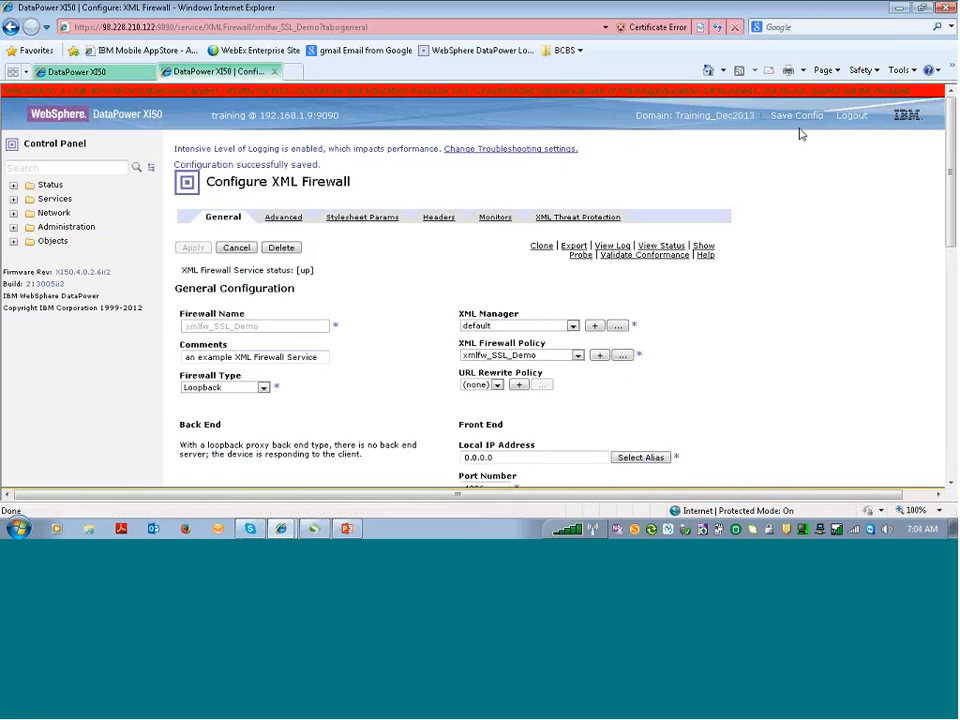
{"action": "left_click", "coordinate": [952, 484]}
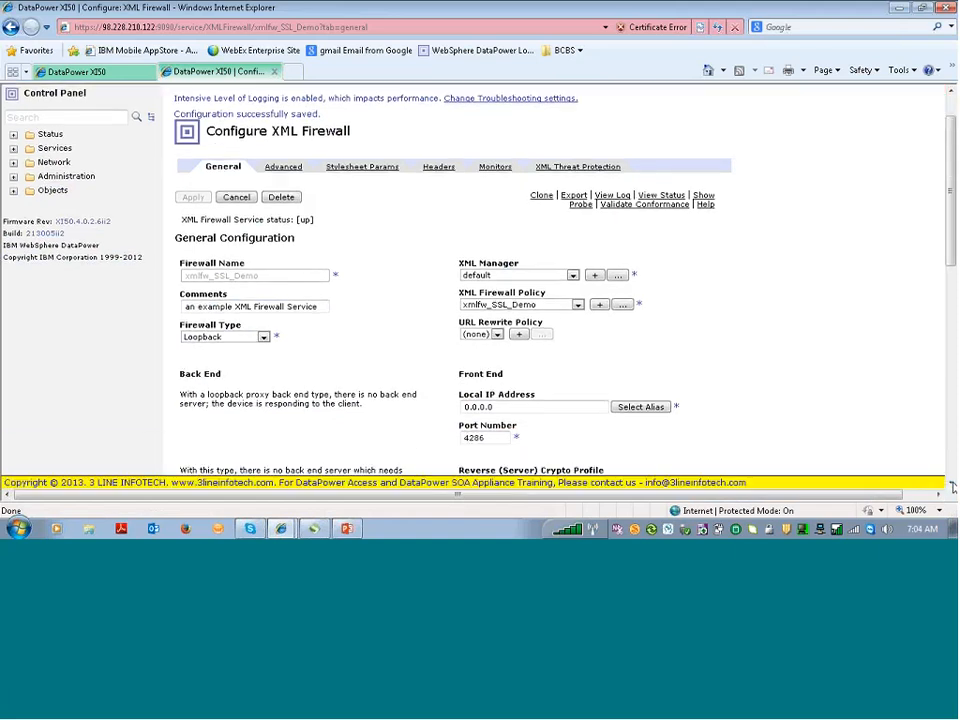
{"action": "left_click", "coordinate": [952, 485]}
{"action": "left_click", "coordinate": [952, 485]}
{"action": "left_click", "coordinate": [952, 485]}
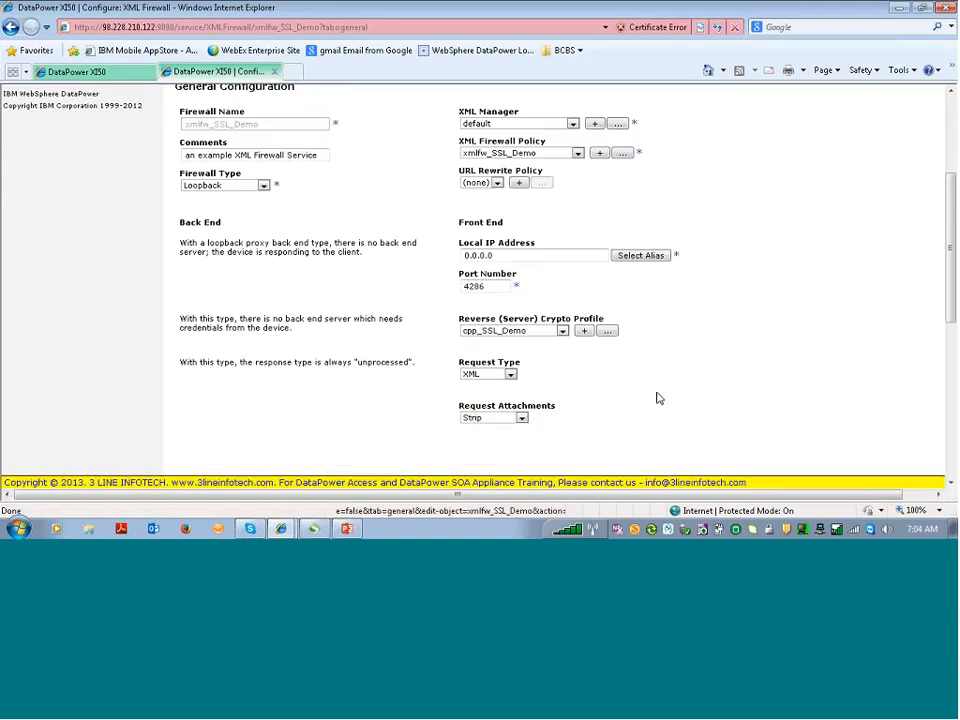
{"action": "double_click", "coordinate": [474, 286]}
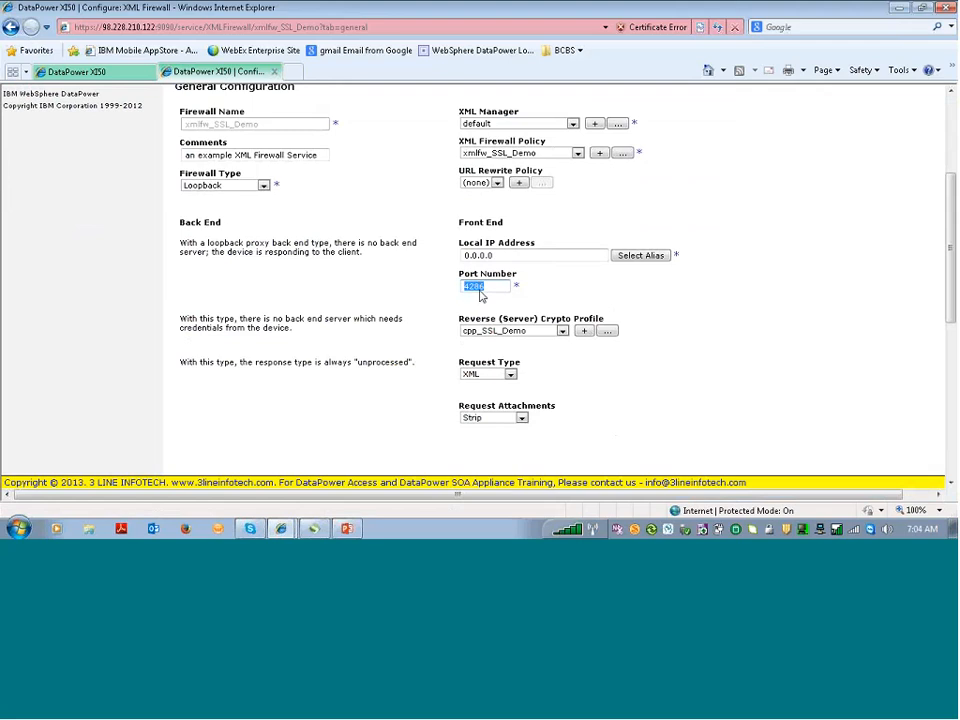
{"action": "mouse_move", "coordinate": [347, 530]}
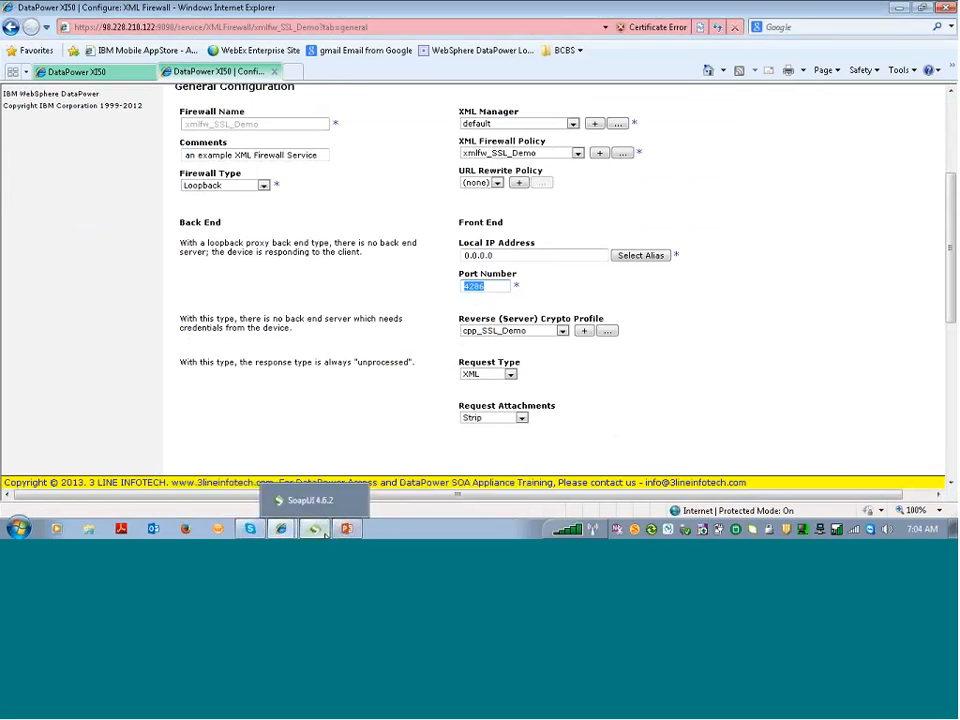
In SoapUI, open Request 7 under Sample > AddBinding > add in a maximized editor
{"action": "left_click", "coordinate": [318, 530]}
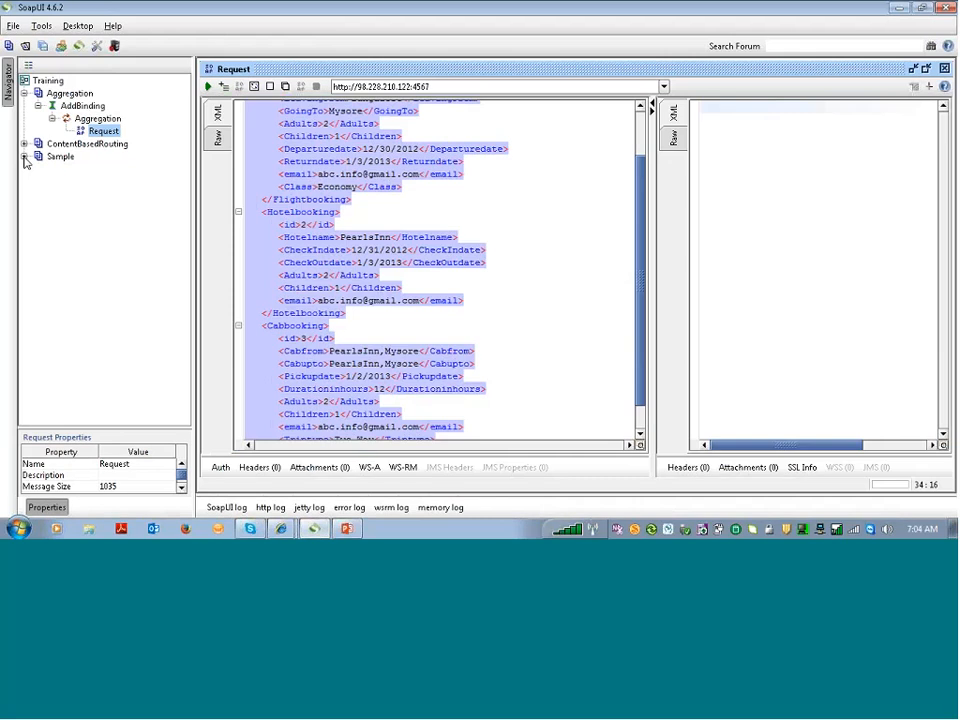
{"action": "left_click", "coordinate": [24, 156]}
{"action": "left_click", "coordinate": [37, 170]}
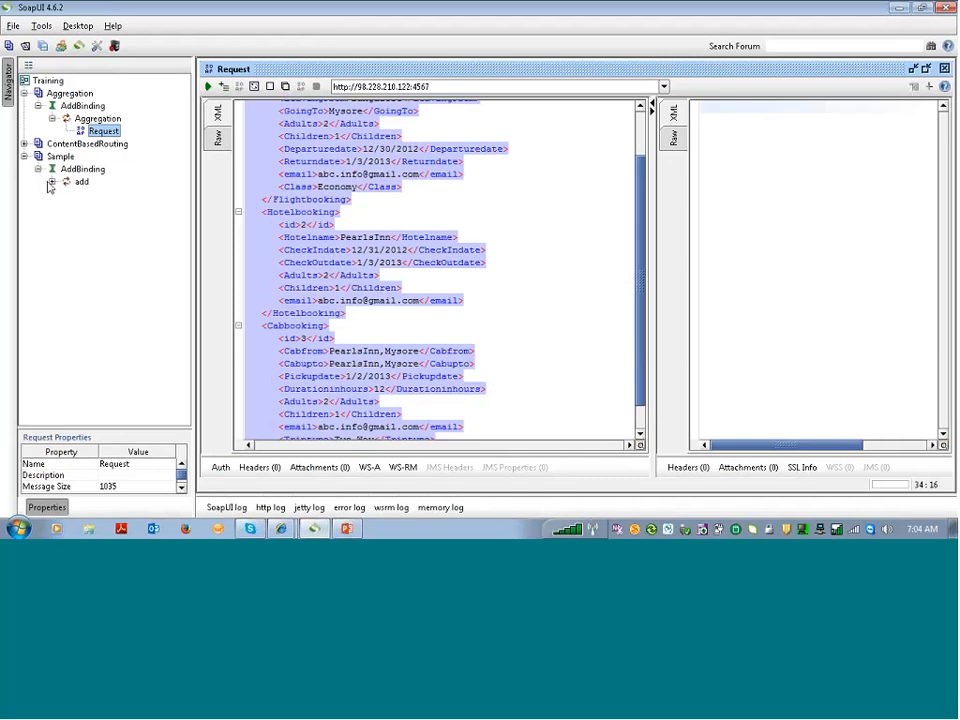
{"action": "left_click", "coordinate": [52, 181]}
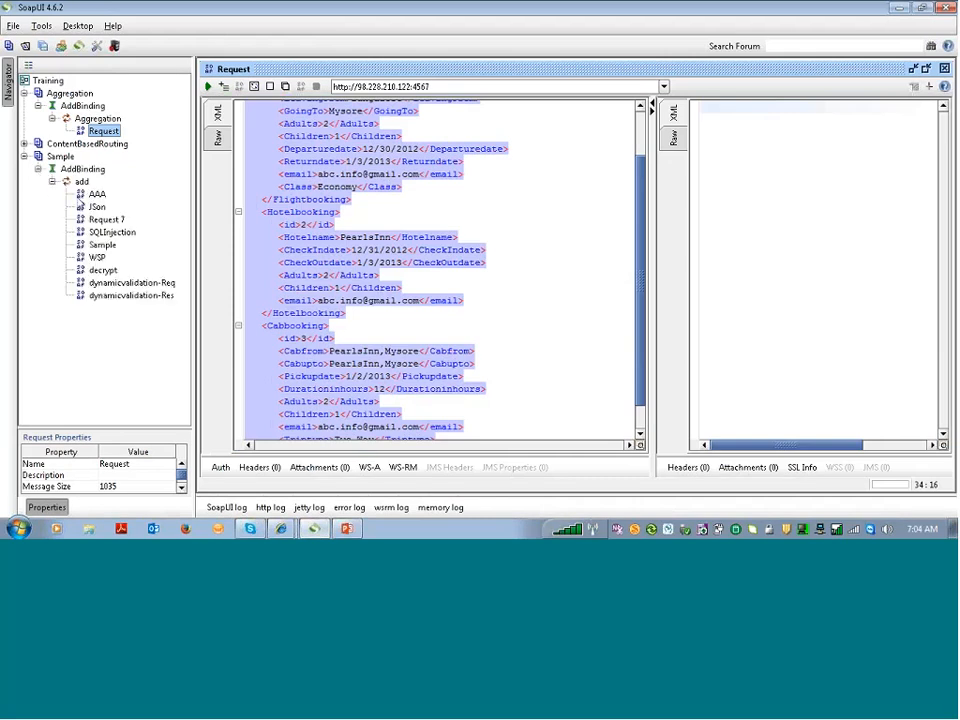
{"action": "left_click", "coordinate": [110, 220]}
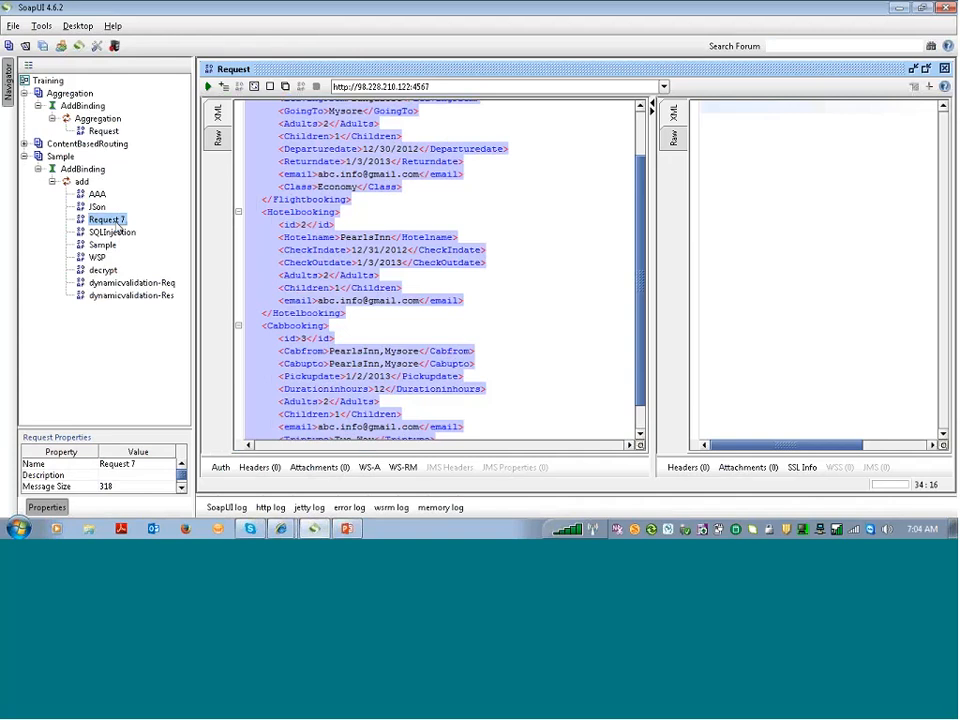
{"action": "right_click", "coordinate": [107, 222]}
{"action": "left_click", "coordinate": [105, 227]}
{"action": "double_click", "coordinate": [105, 227]}
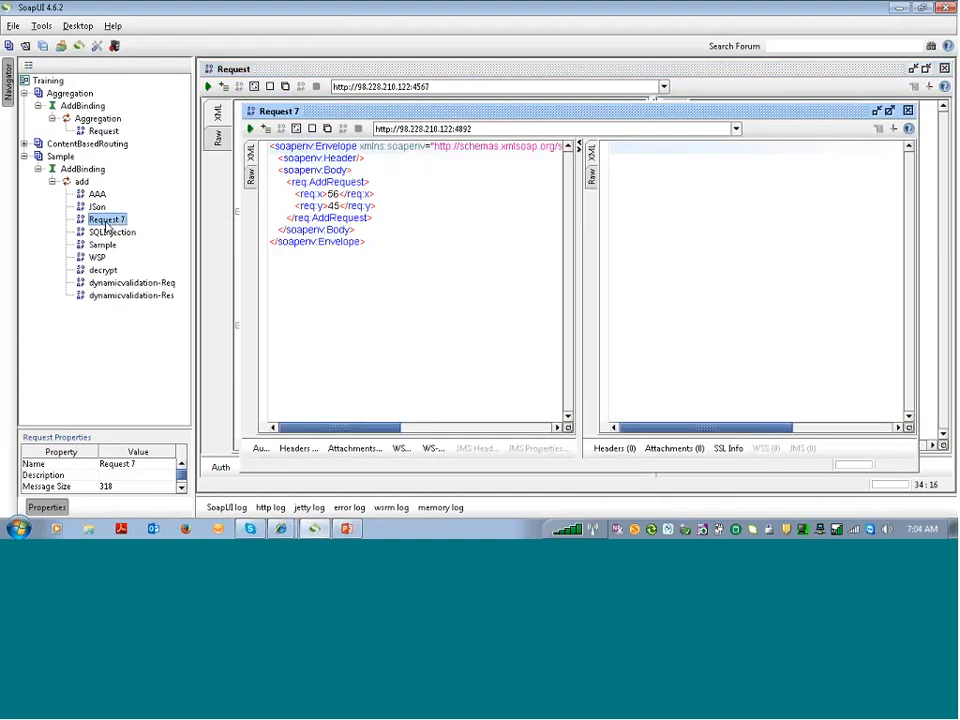
{"action": "double_click", "coordinate": [392, 108]}
{"action": "left_click", "coordinate": [428, 88]}
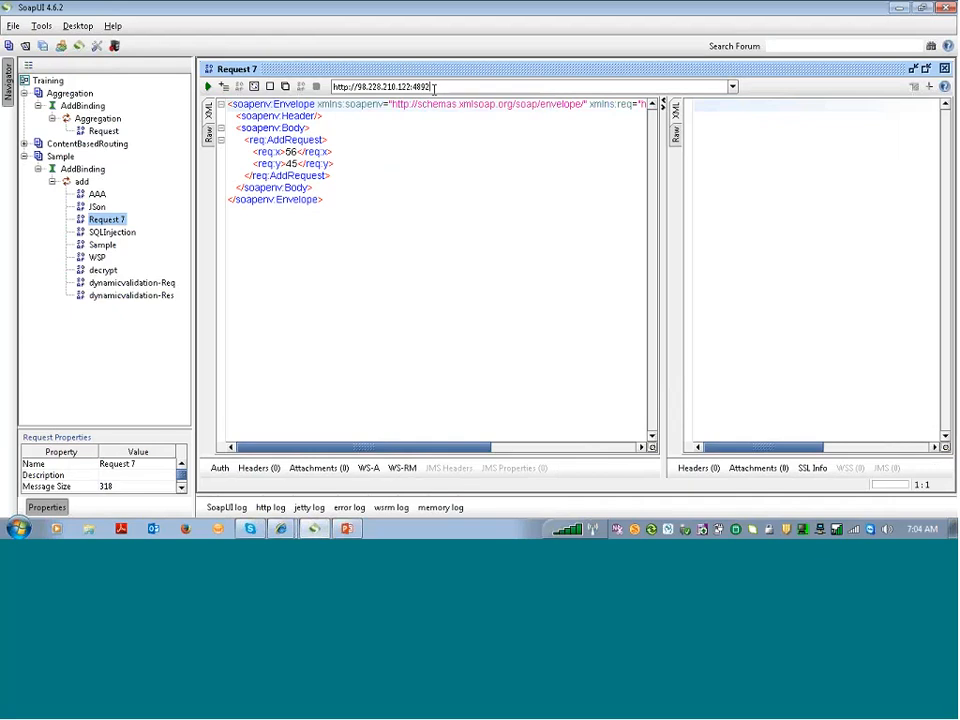
{"action": "key", "text": "BackSpace"}
{"action": "key", "text": "BackSpace"}
{"action": "key", "text": "BackSpace"}
{"action": "key", "text": "BackSpace"}
{"action": "type", "text": "https://meetings.webex.com/collabs/#/meetings/detail?uuid=MBA81JQFNAKVAWT3QECDNWV1PO-BN4D"}
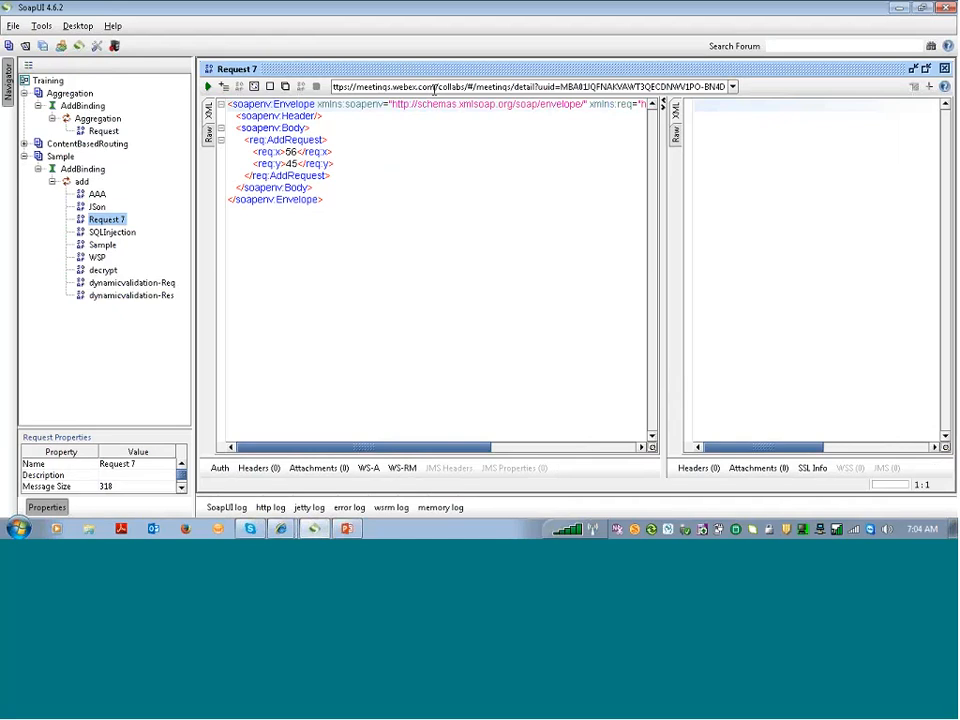
{"action": "key", "text": "ctrl+a"}
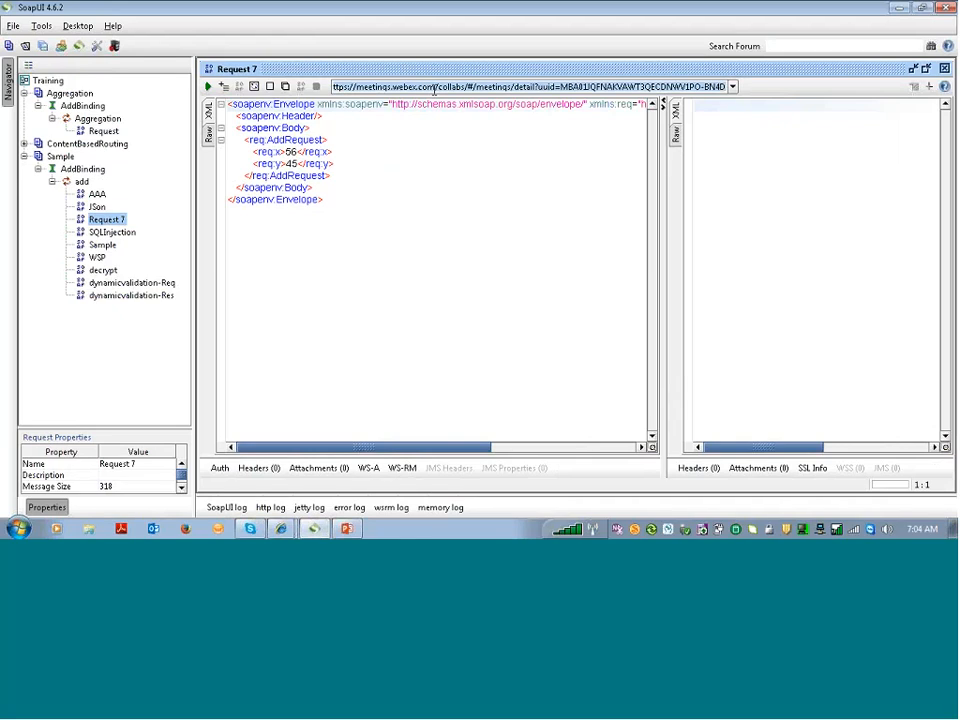
{"action": "key", "text": "BackSpace"}
{"action": "type", "text": "ht"}
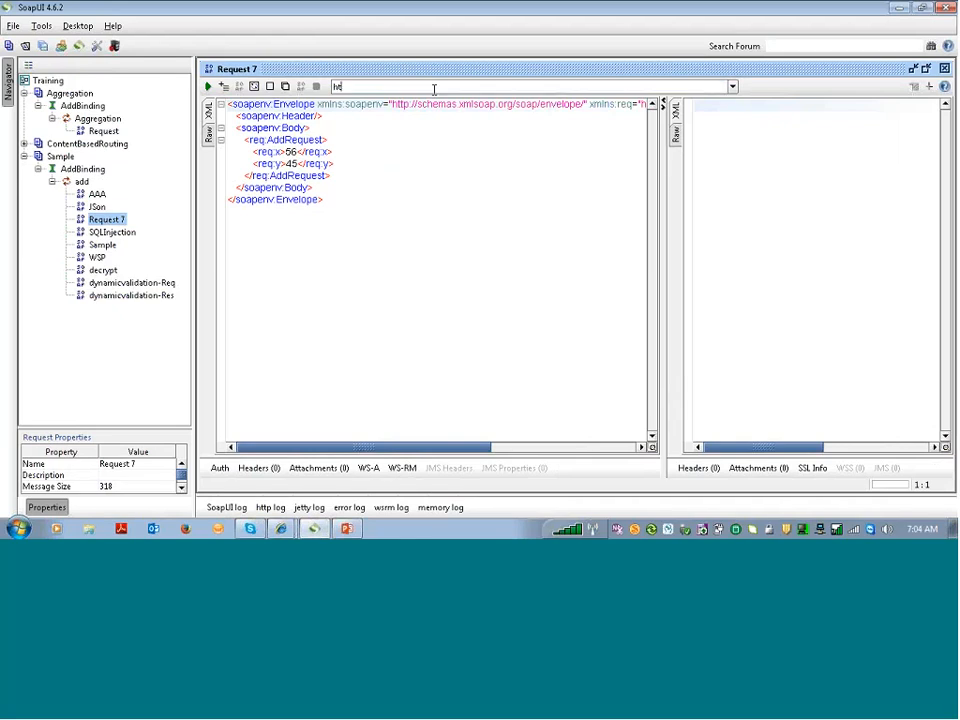
{"action": "type", "text": "tp://"}
{"action": "mouse_move", "coordinate": [290, 530]}
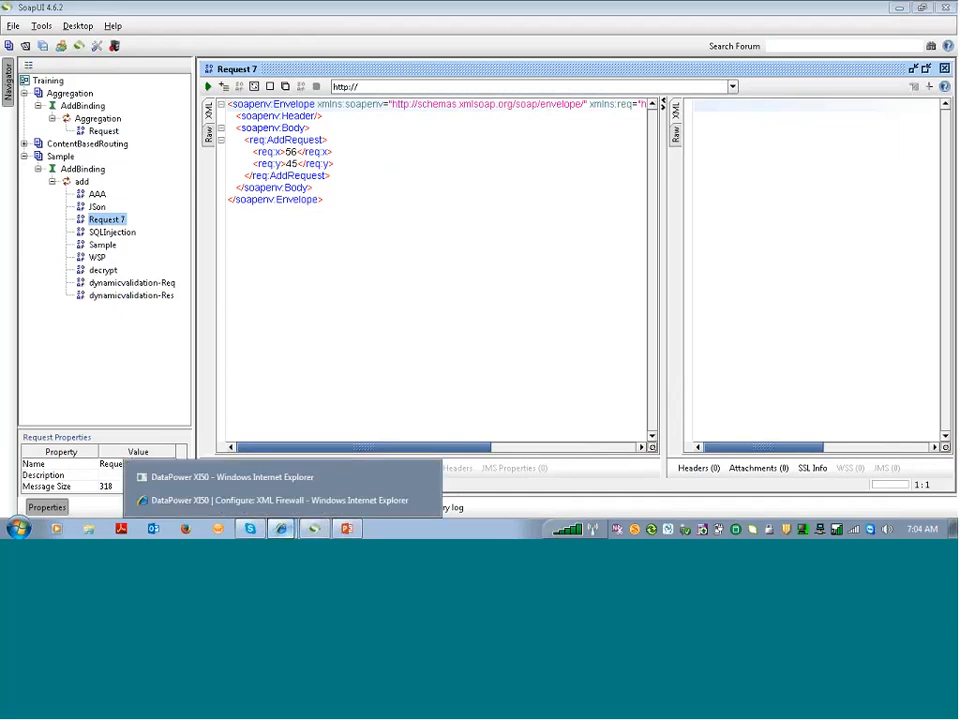
{"action": "left_click", "coordinate": [105, 357]}
{"action": "left_click_drag", "start_coordinate": [155, 28], "coordinate": [102, 28]}
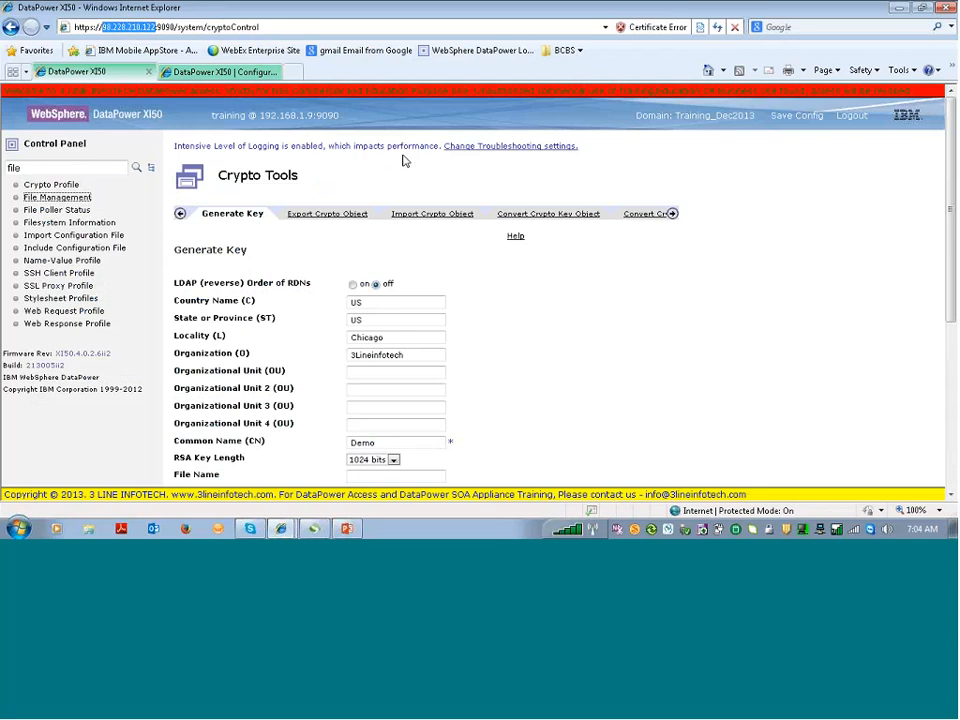
{"action": "key", "text": "alt+Tab"}
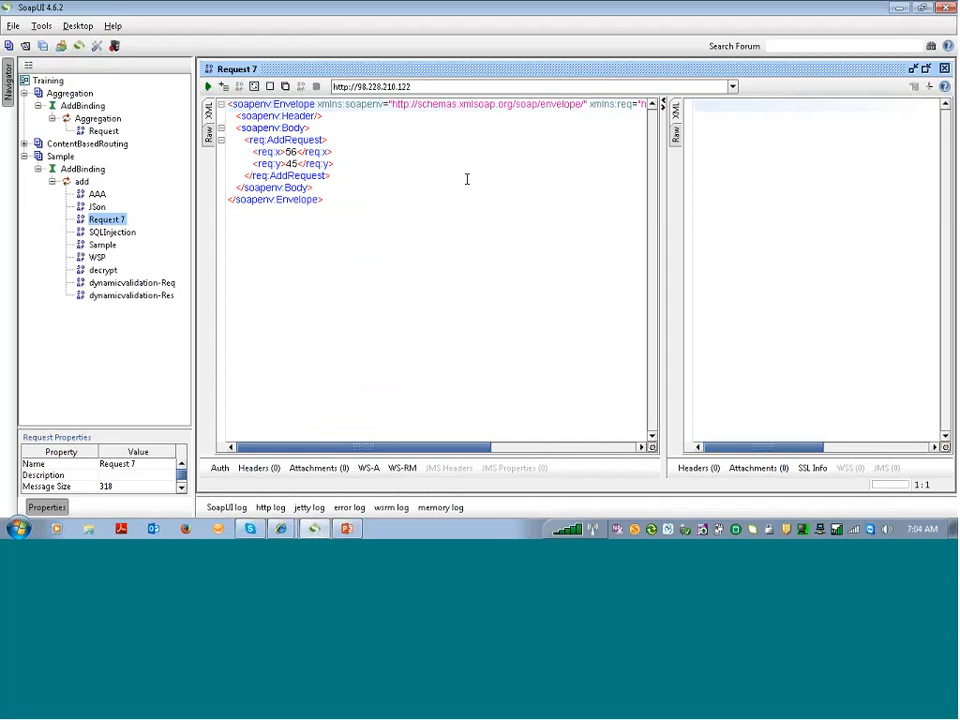
{"action": "key", "text": "alt+Tab"}
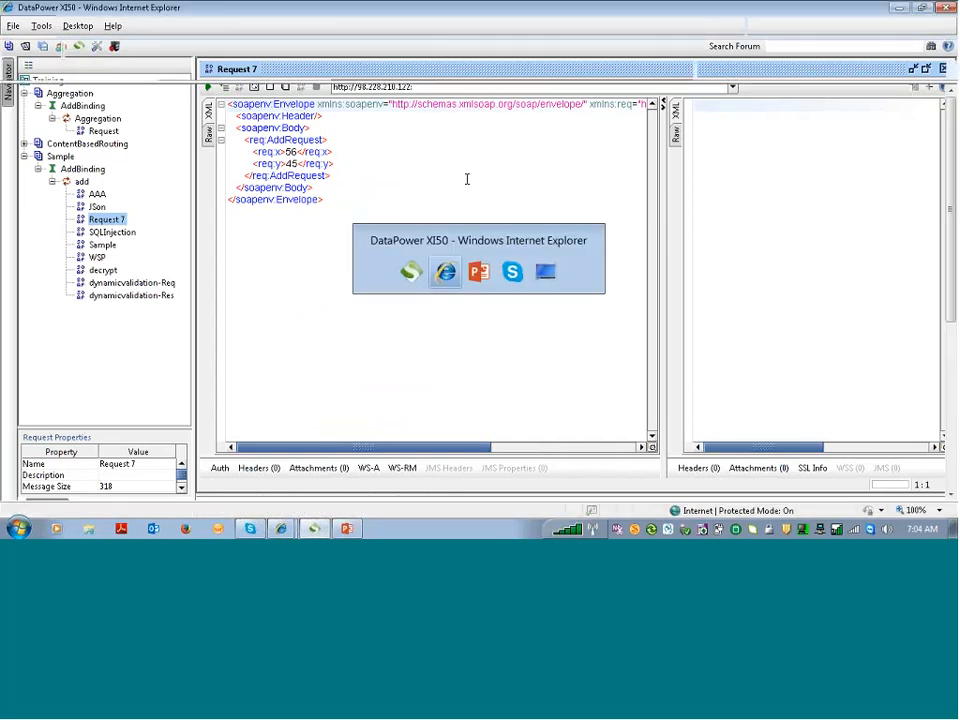
{"action": "key", "text": "alt+Tab"}
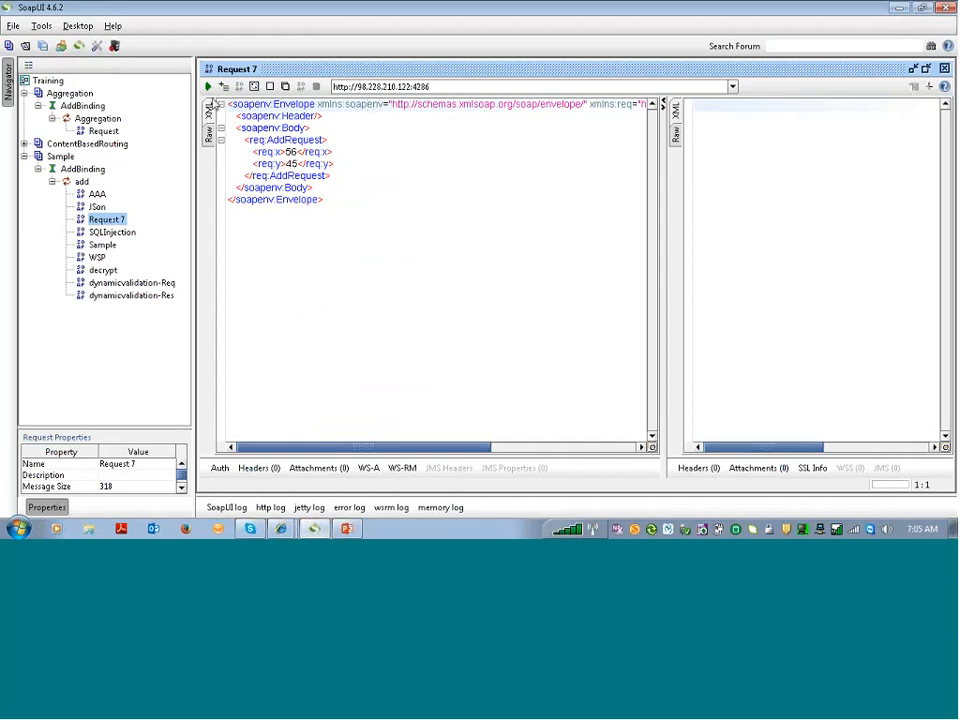
Run Request 7, change the endpoint to https, and resend to get the echoed AddRequest
{"action": "left_click", "coordinate": [208, 88]}
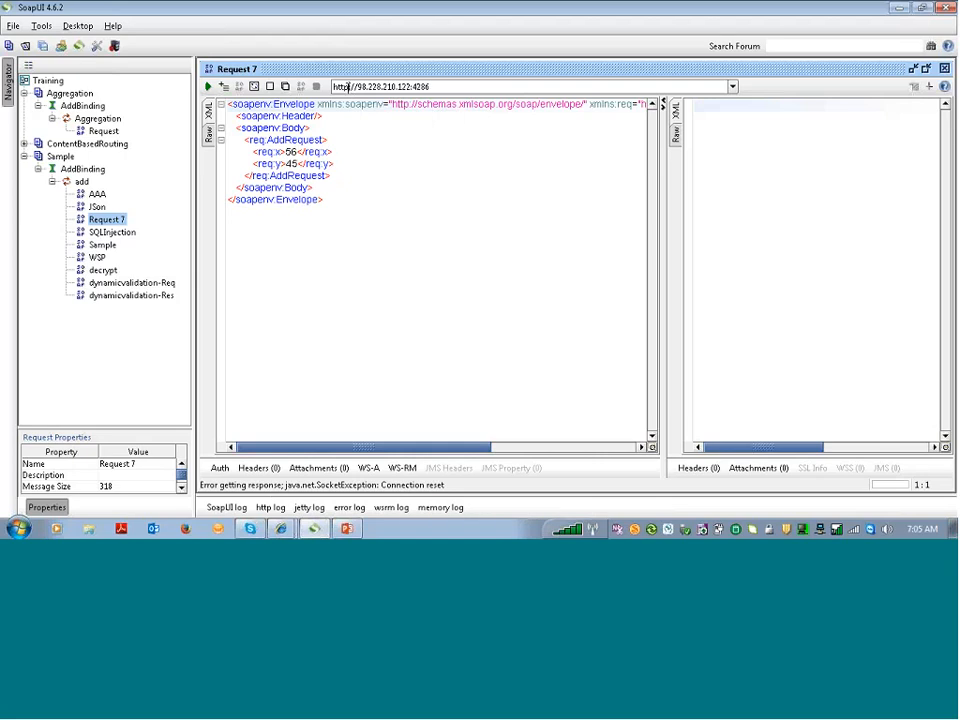
{"action": "type", "text": "s"}
{"action": "left_click", "coordinate": [210, 88]}
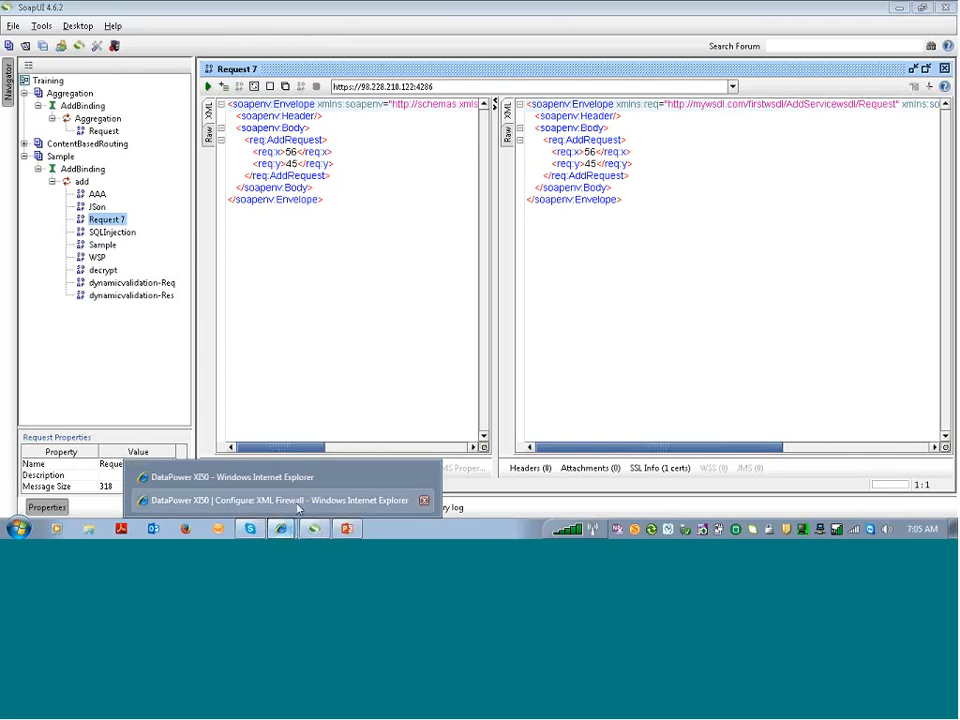
{"action": "left_click", "coordinate": [297, 509]}
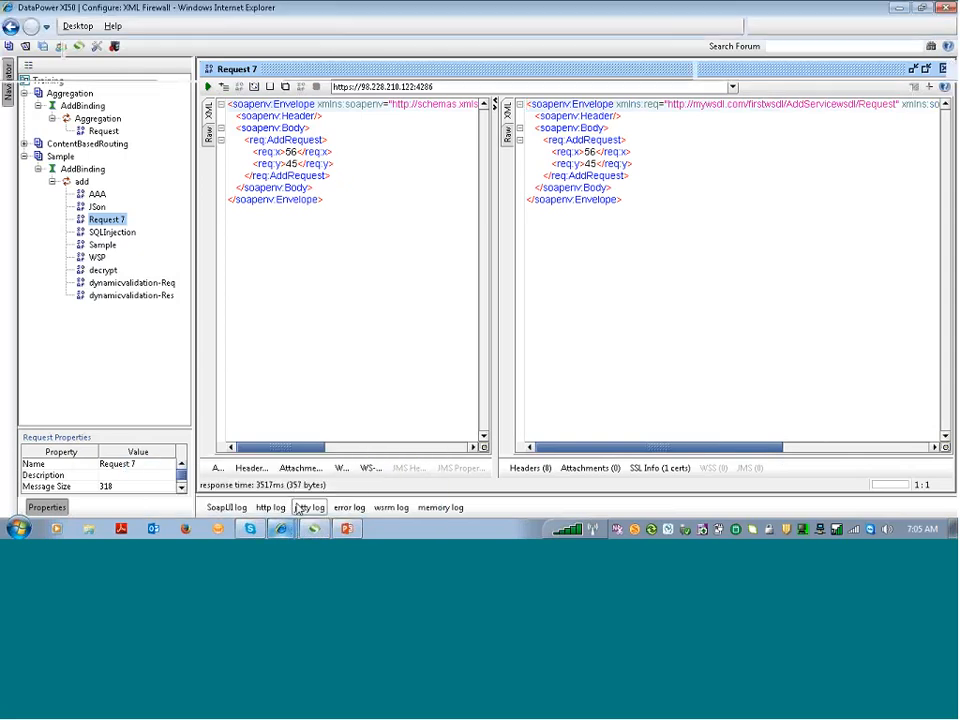